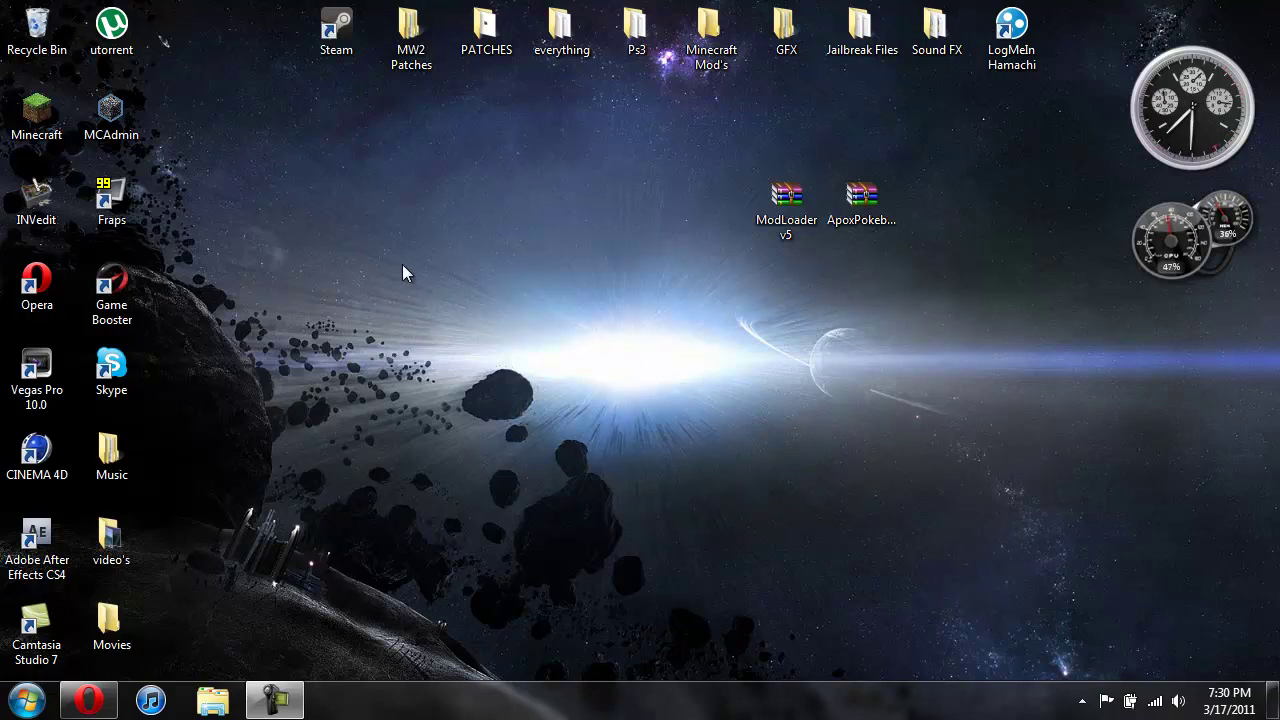
Launch Minecraft, log in with the remembered account and load the "Minecraft Mineshaft" singleplayer world.
double_click(8, 100)
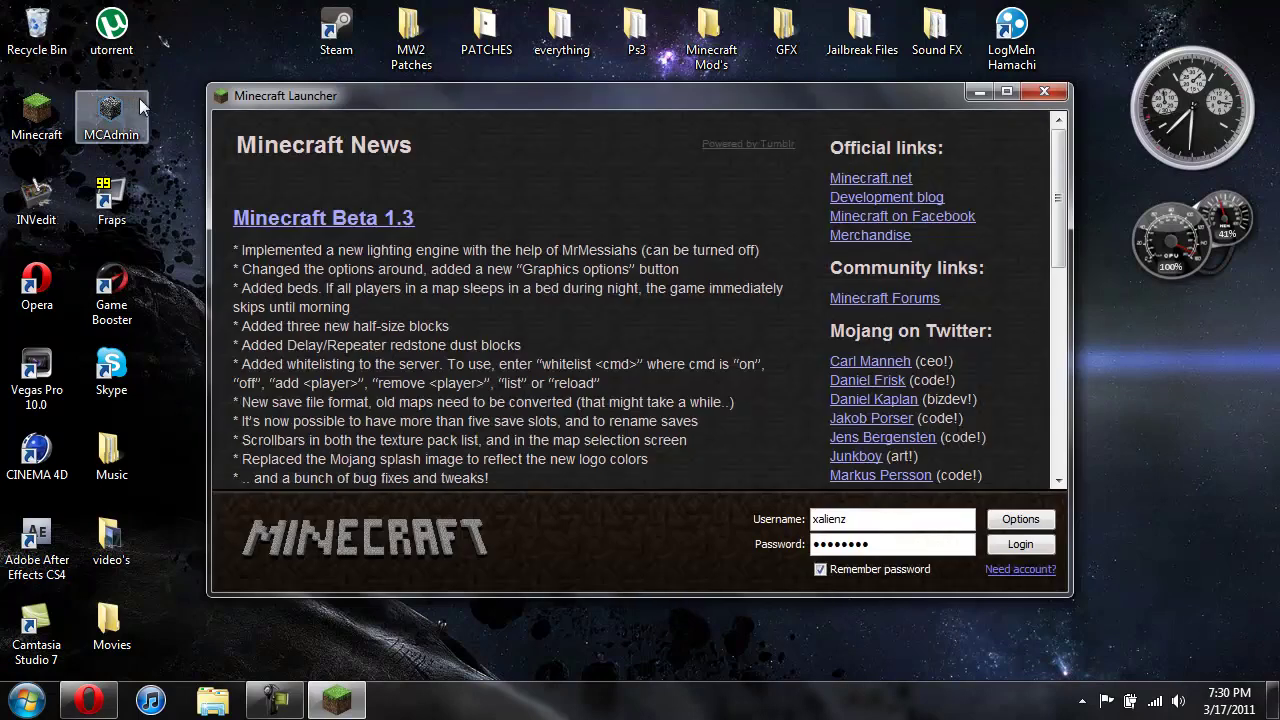
left_click(1021, 545)
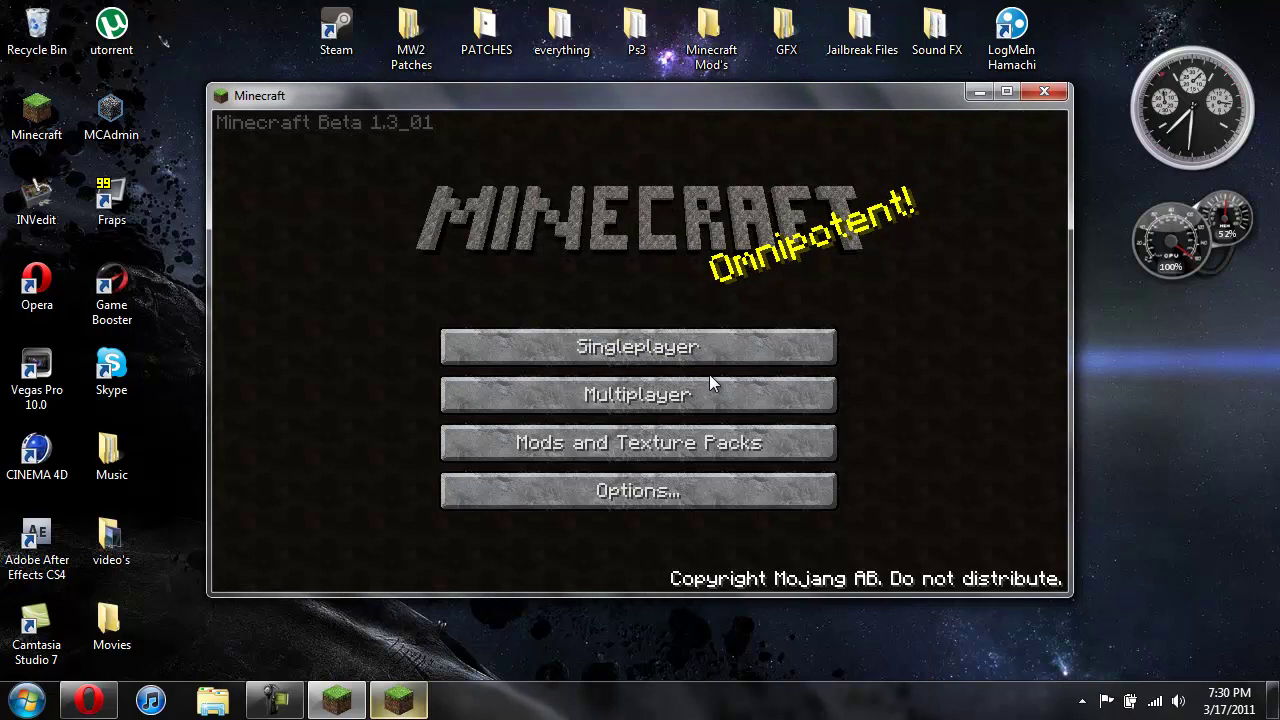
left_click(692, 355)
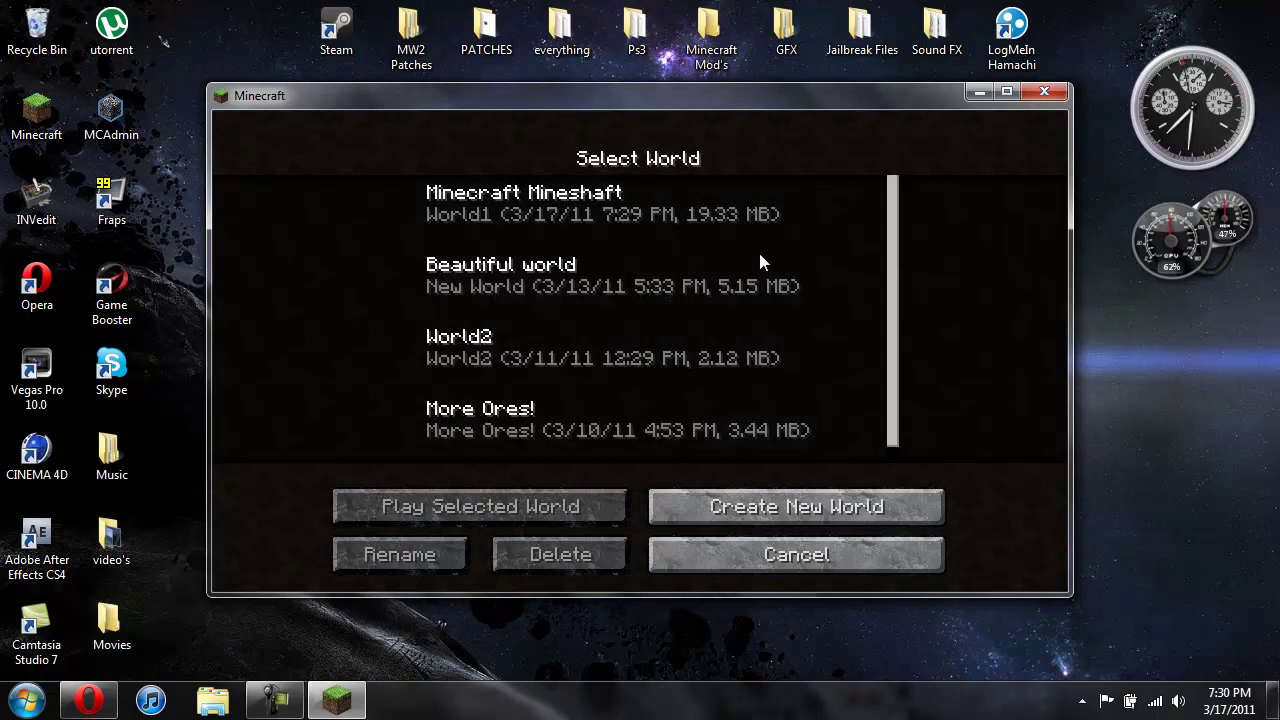
left_click(581, 210)
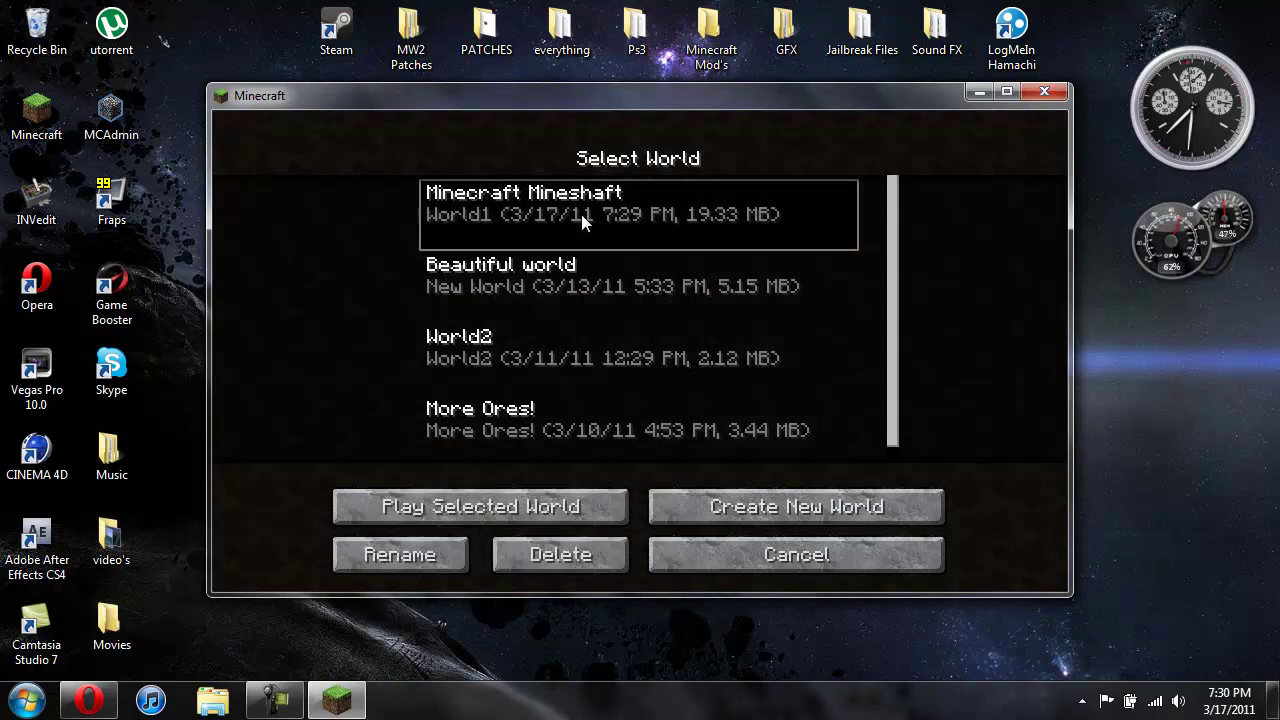
left_click(557, 508)
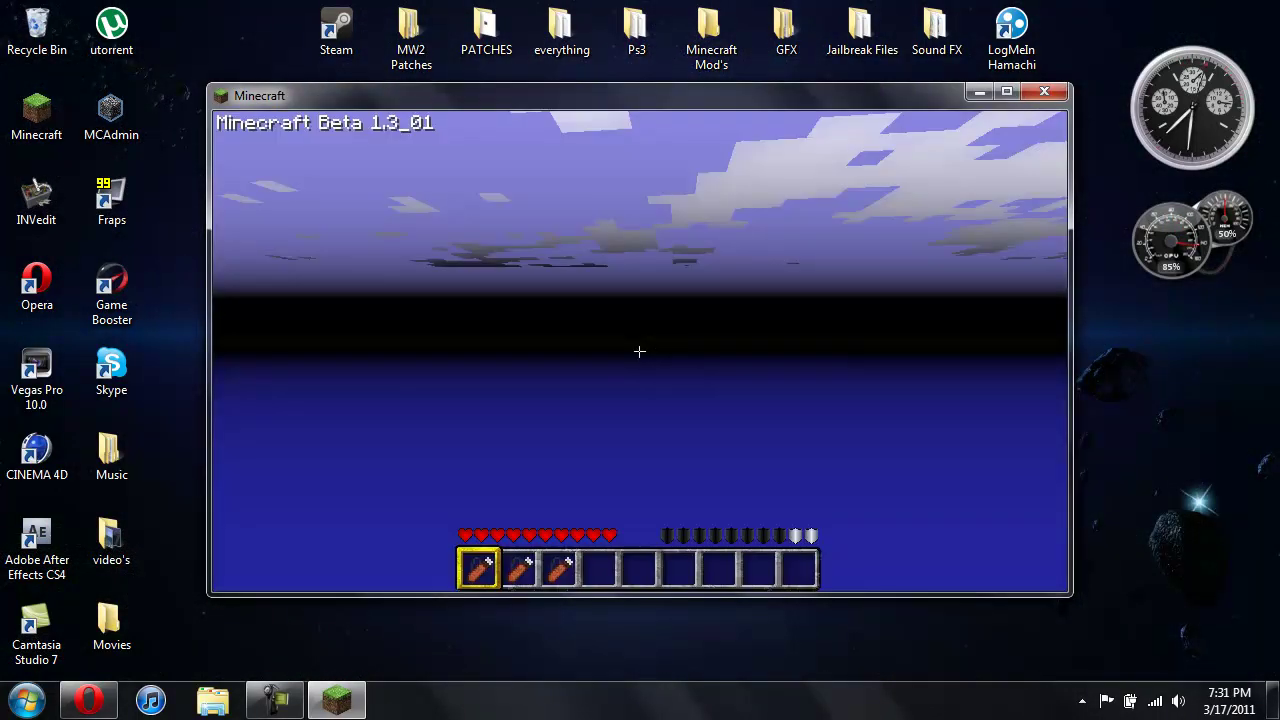
Cross the grass to the cow and capture it with the Poké Ball from the first hotbar slot.
key("w")
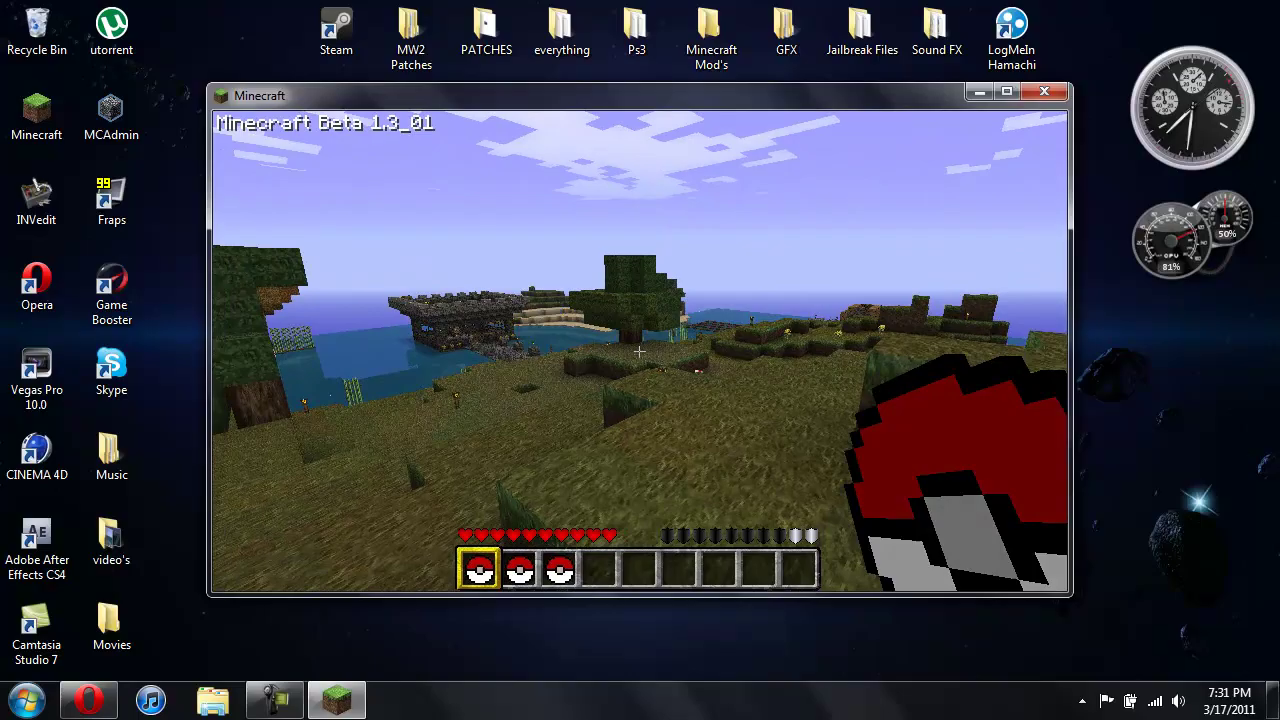
key("w")
key("space")
key("w")
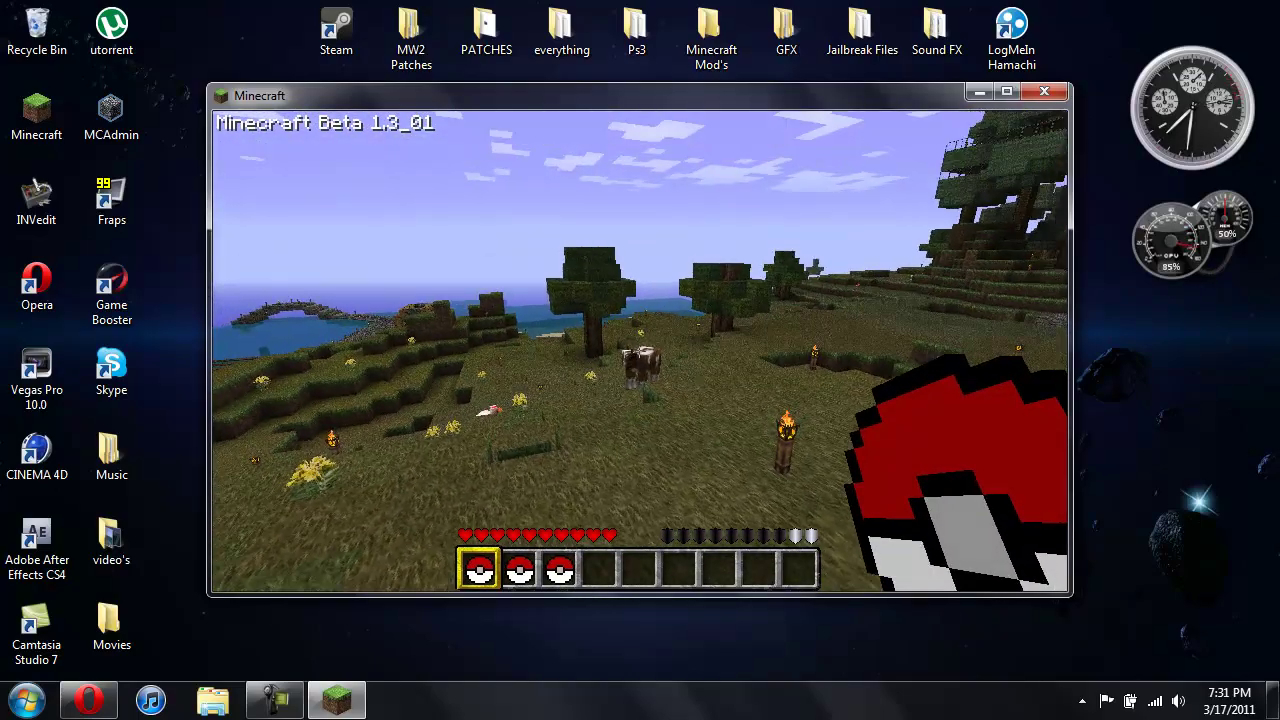
right_click(640, 351)
key("w")
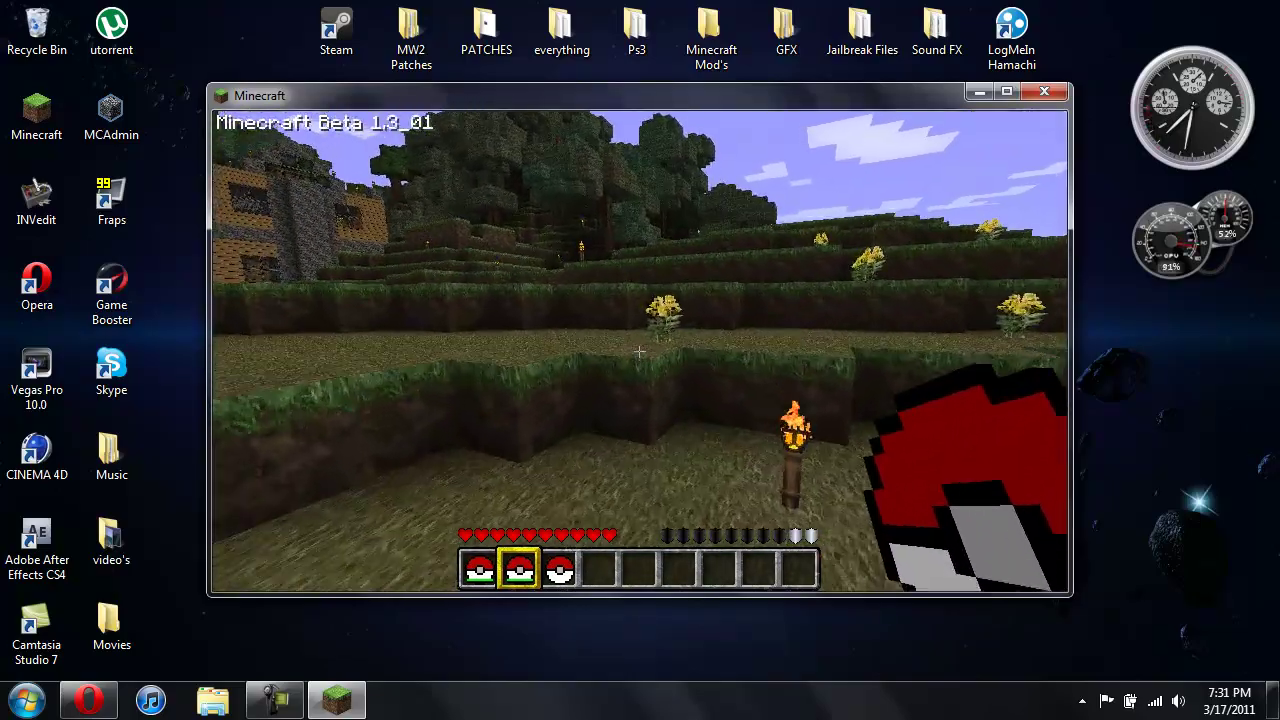
Carry the filled Poké Balls across the grass, release their contents near the wooden house and pick the balls back up.
key("w")
key("space")
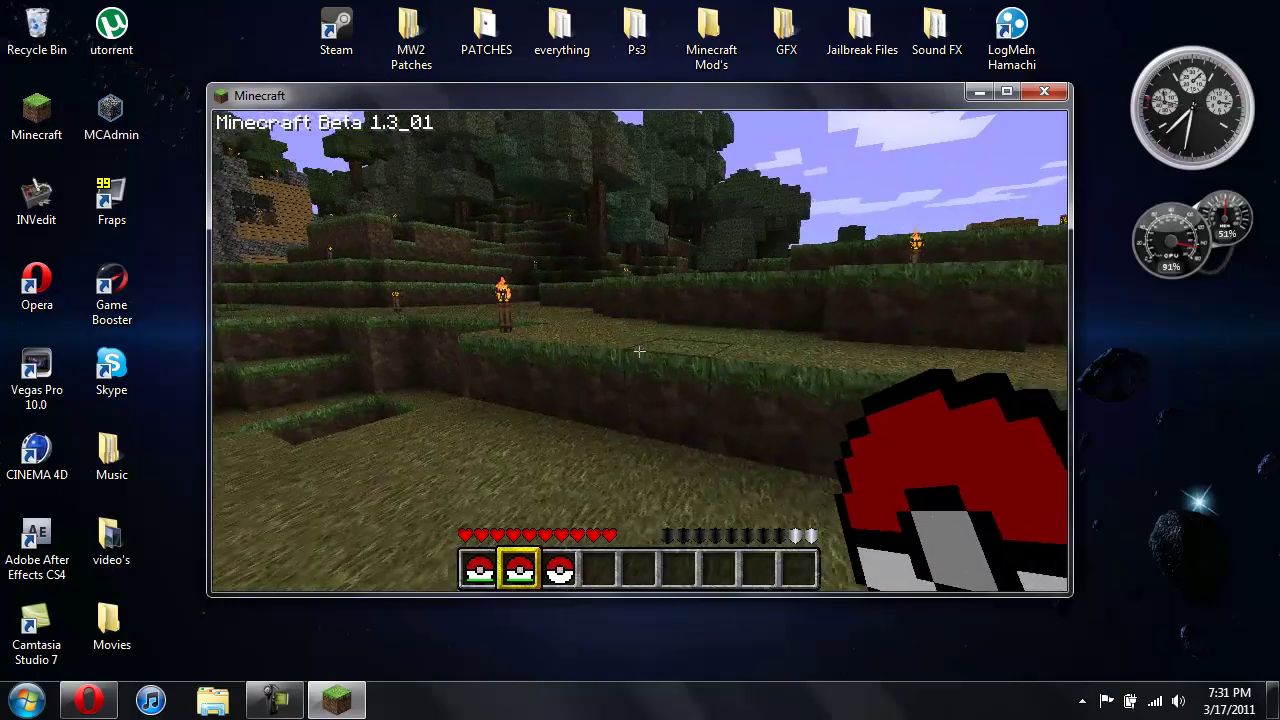
key("w")
key("space")
key("w")
key("space")
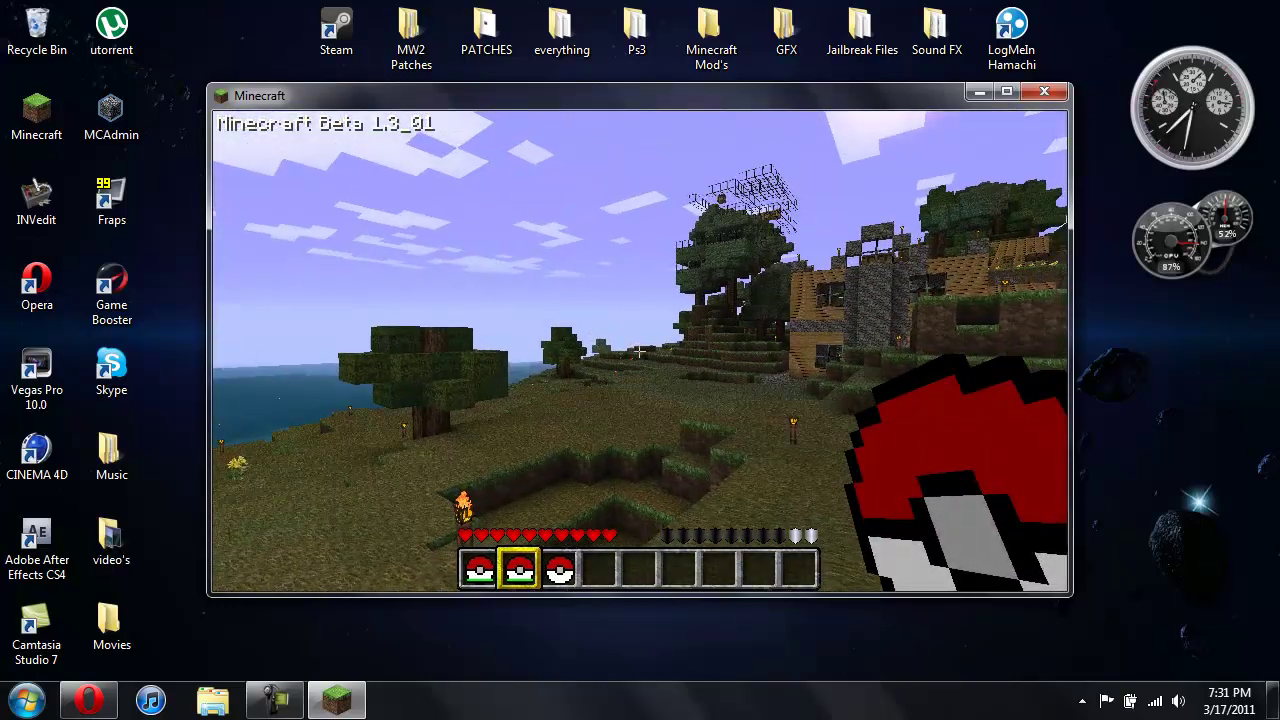
key("w")
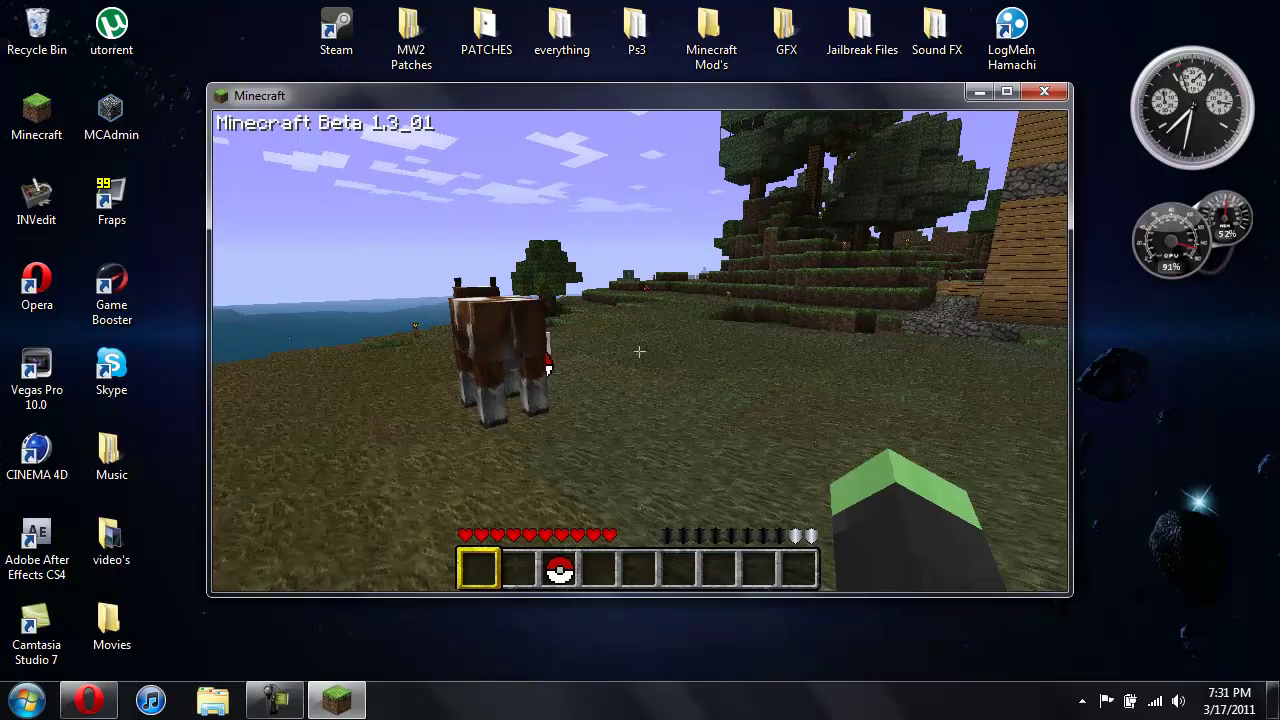
key("w")
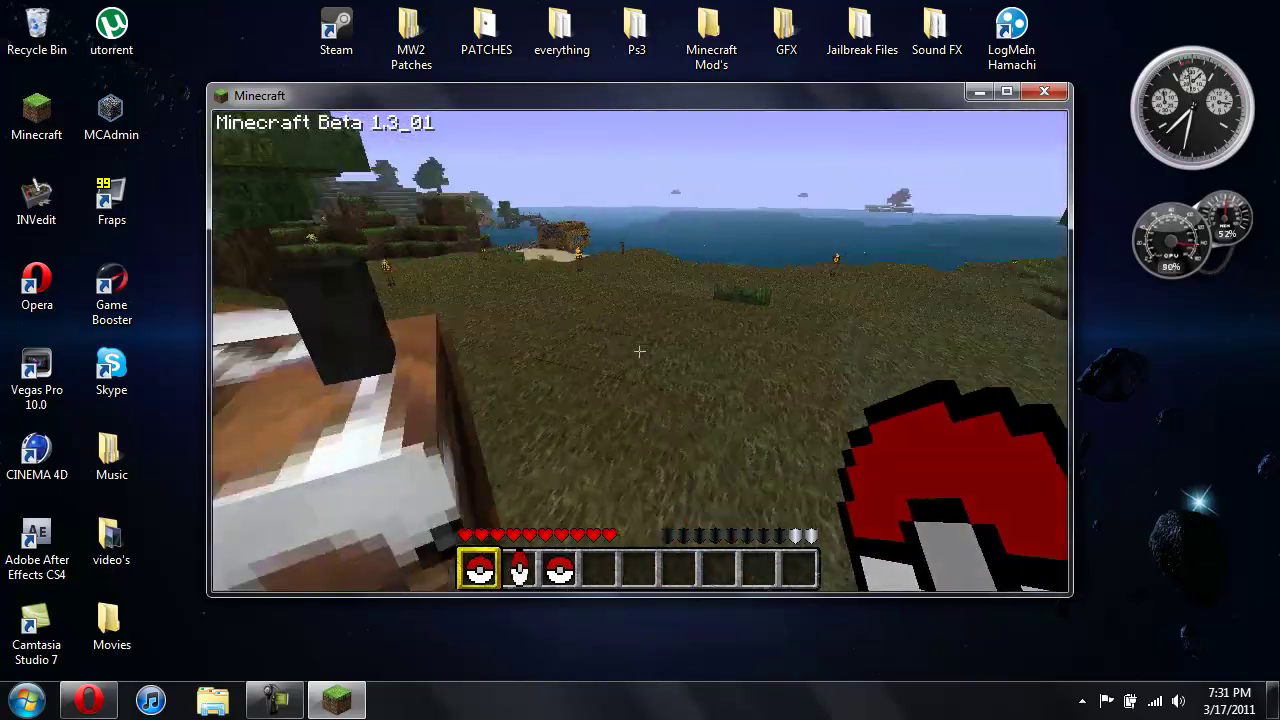
Recapture the cow with the first Poké Ball and release it on top of the tall fenced tree.
right_click(640, 351)
key("w")
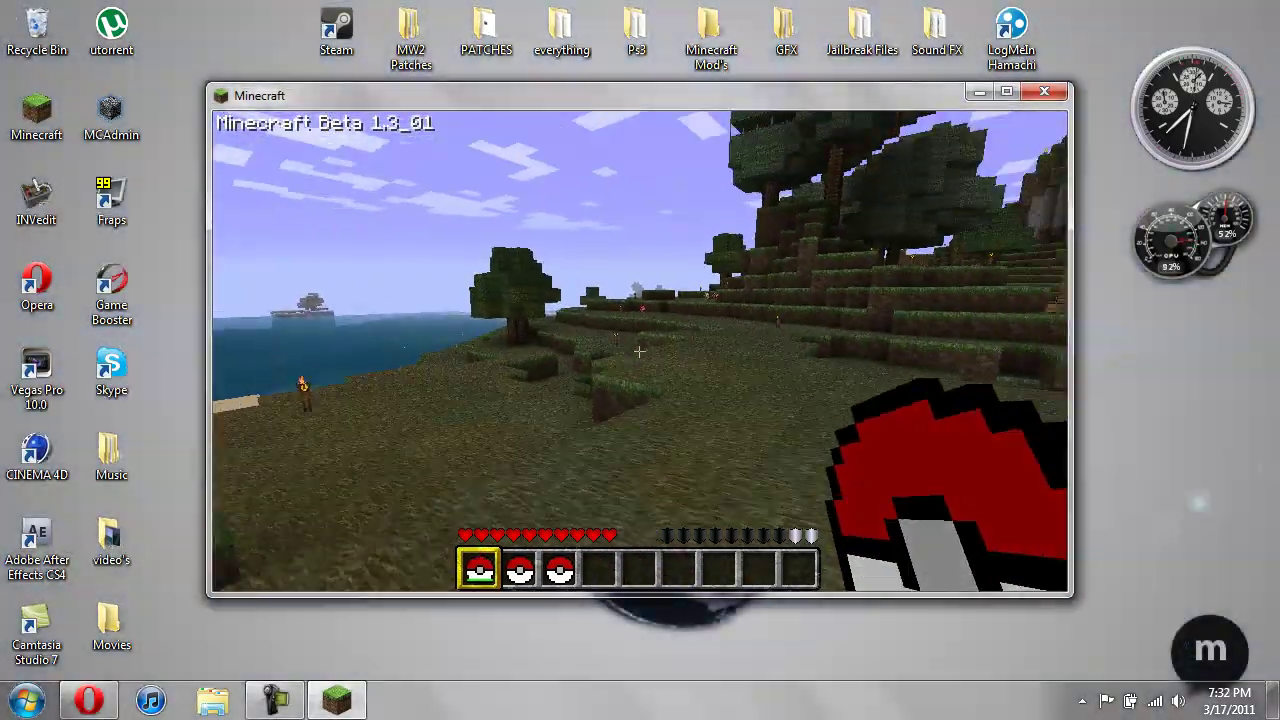
key("w")
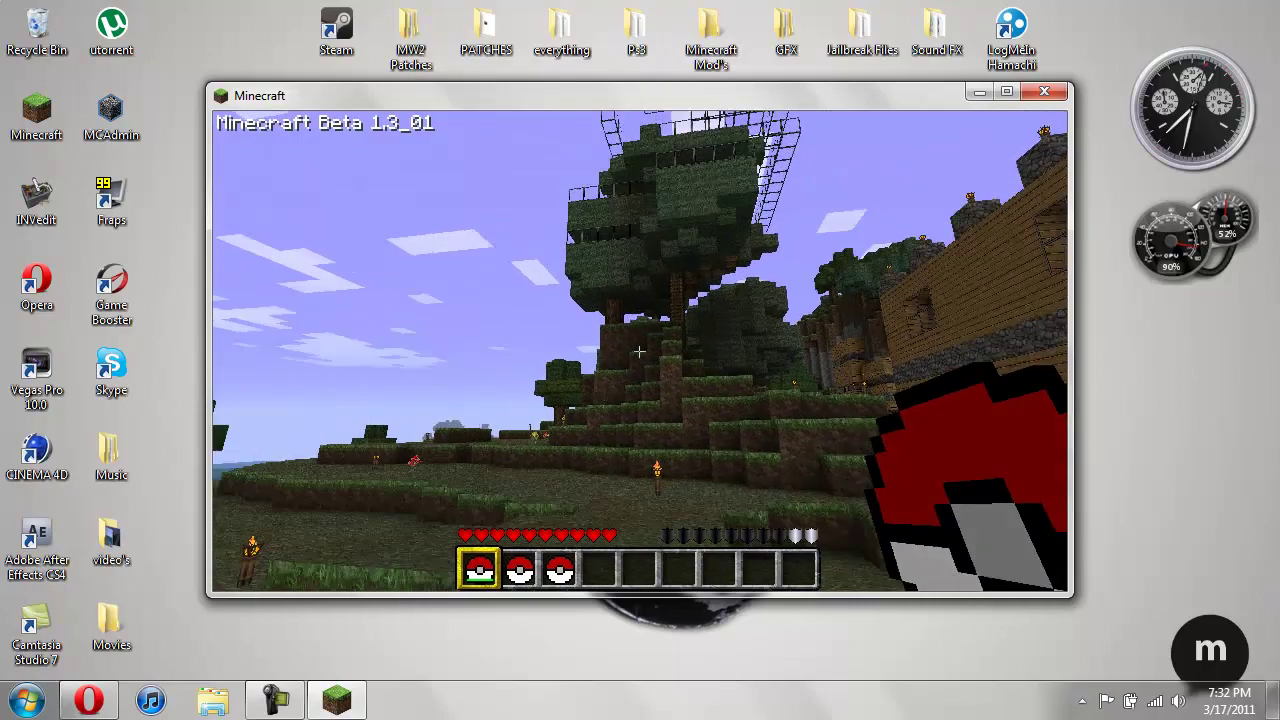
key("w")
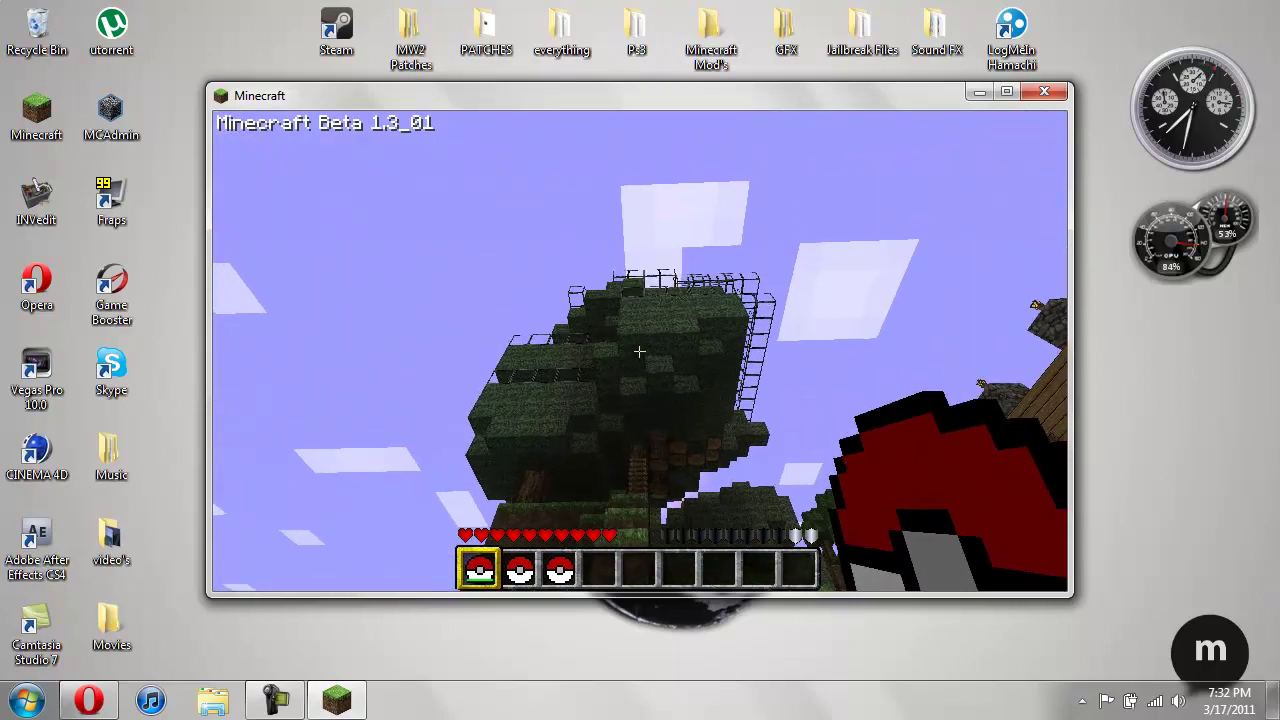
key("w")
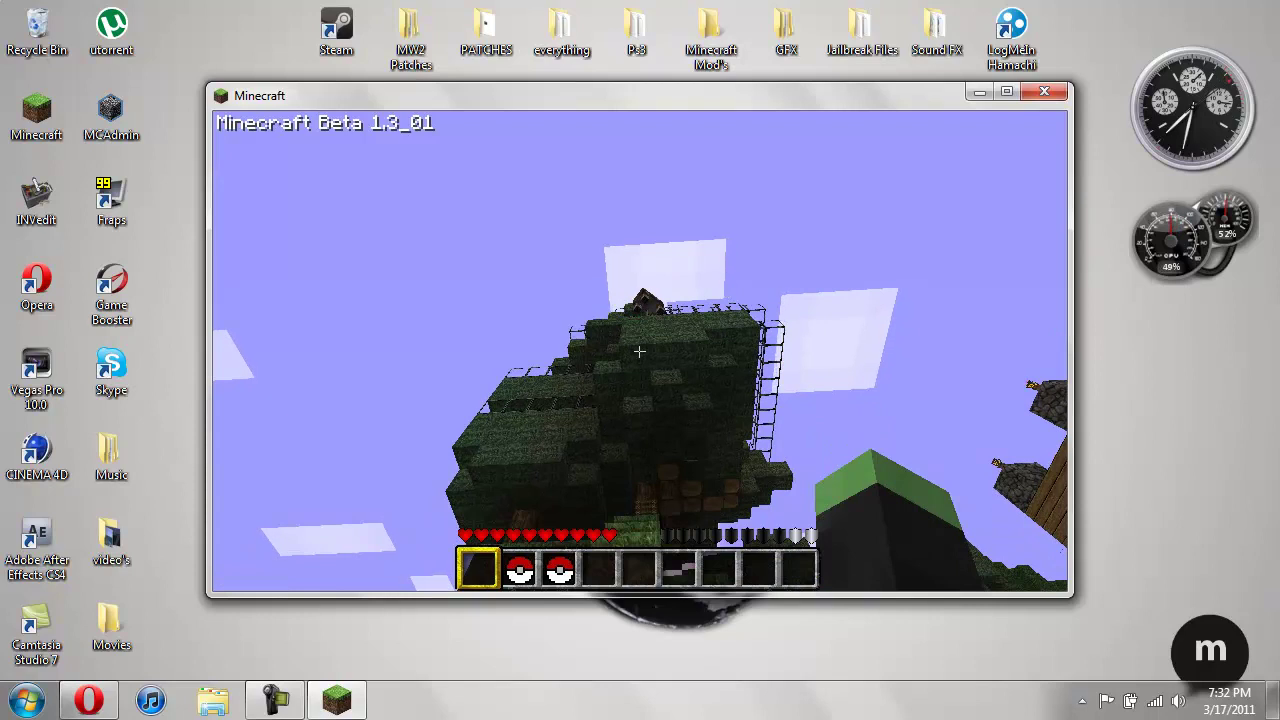
Retrieve the thrown Poké Ball and view the cow on the treetop from the ground below.
key("w")
key("w")
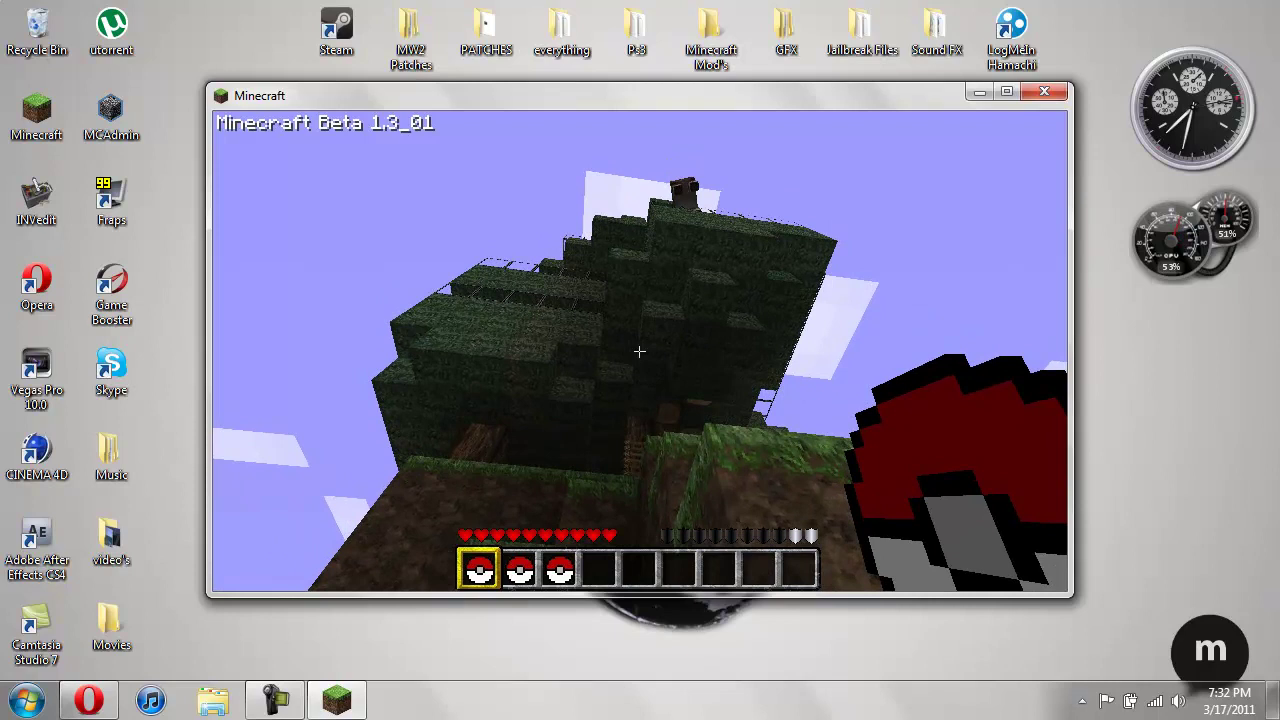
key("s")
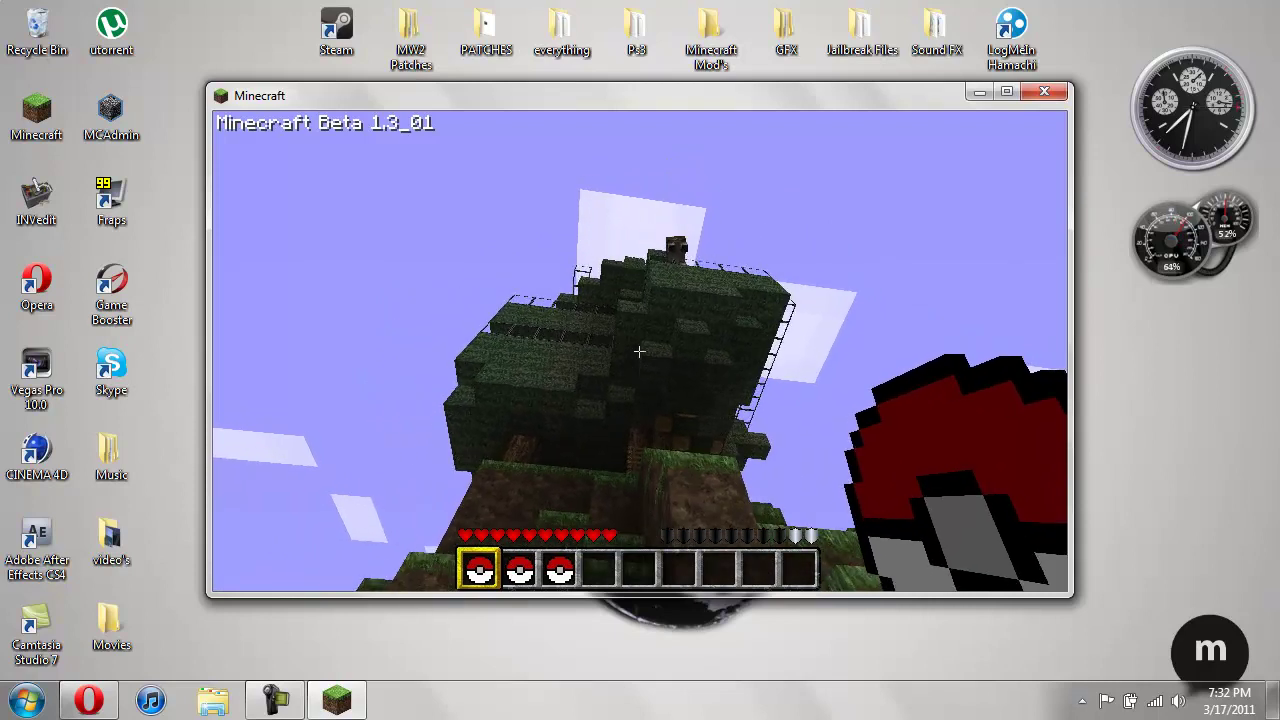
key("s")
key("s")
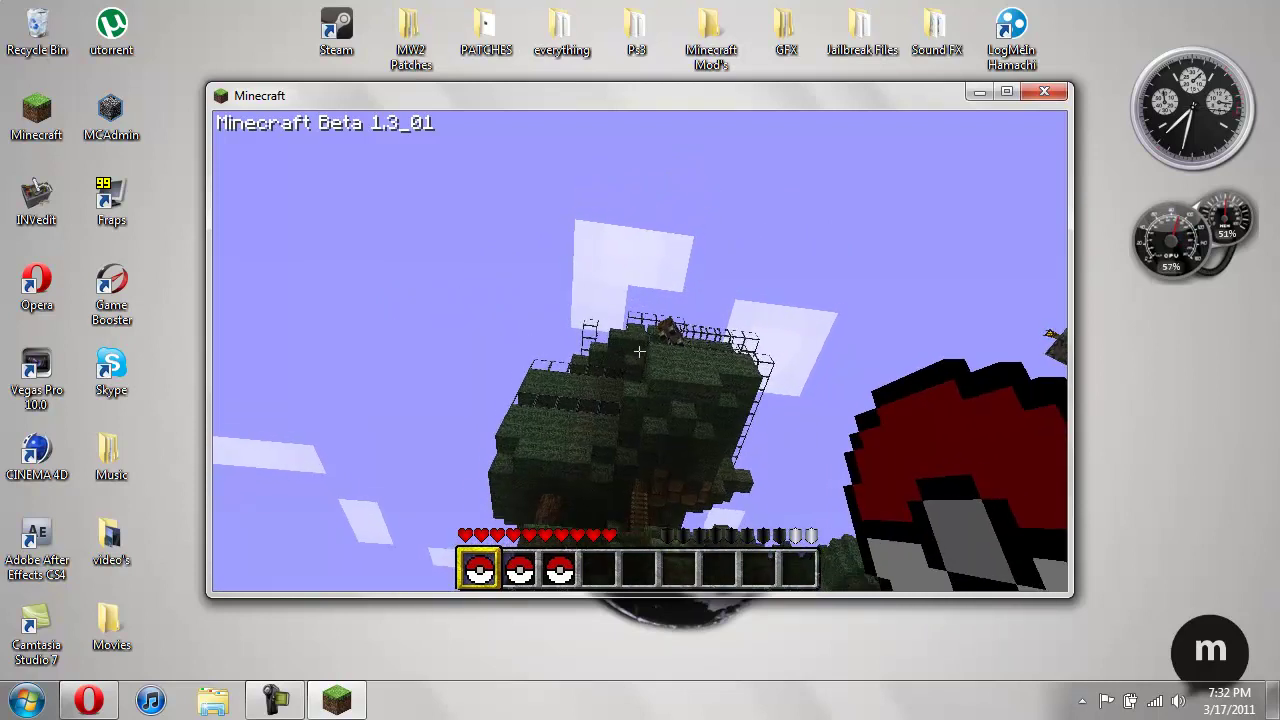
key("s")
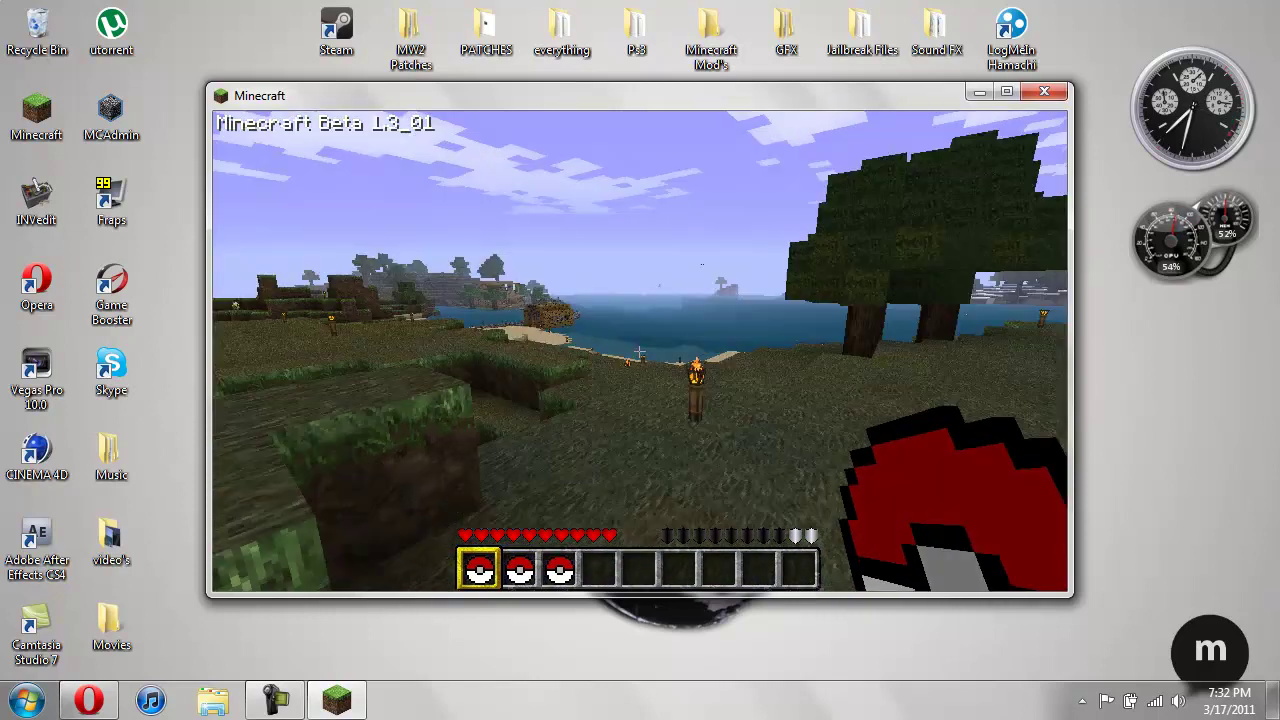
Go down to the sandy beach and open the crafting table there.
key("w")
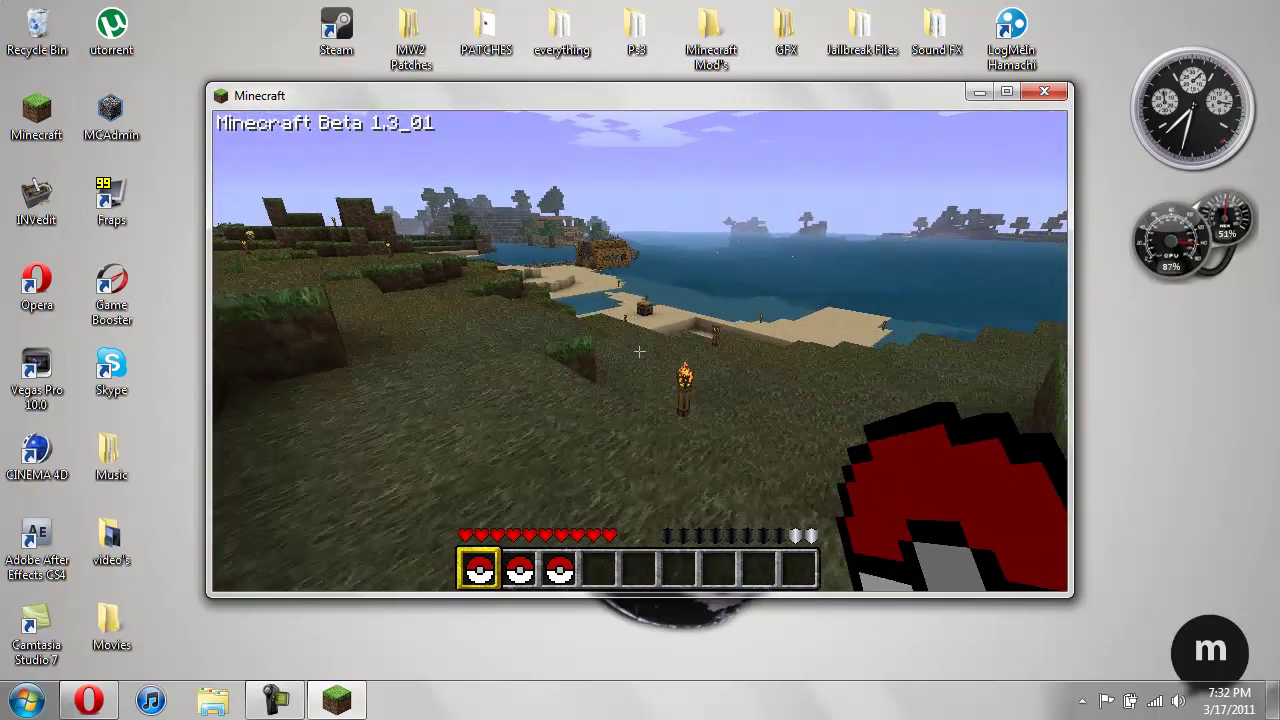
key("w")
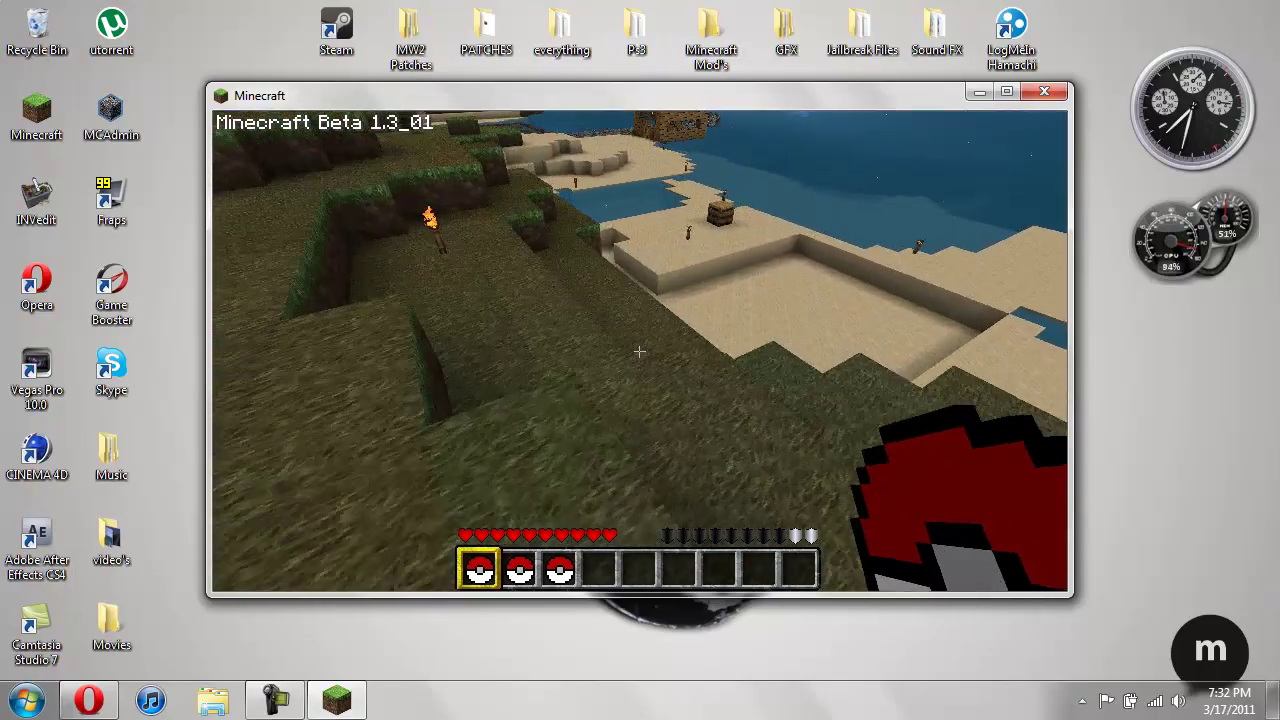
key("w")
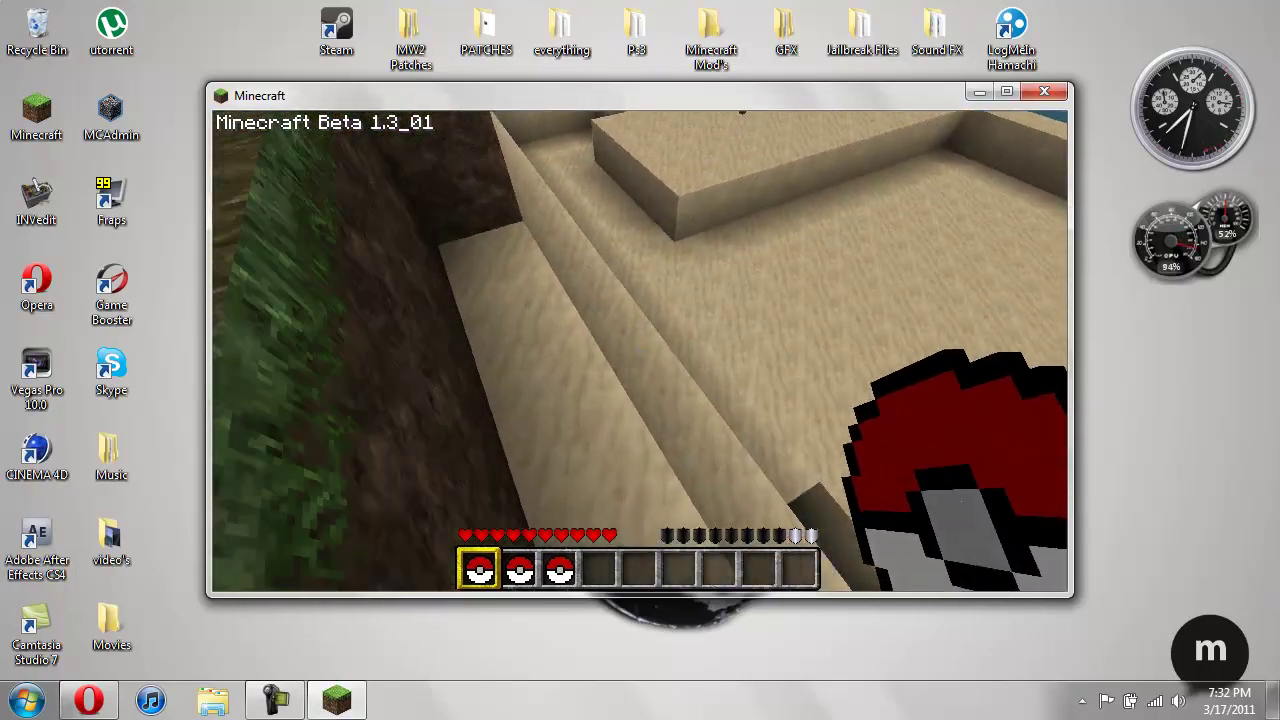
key("w")
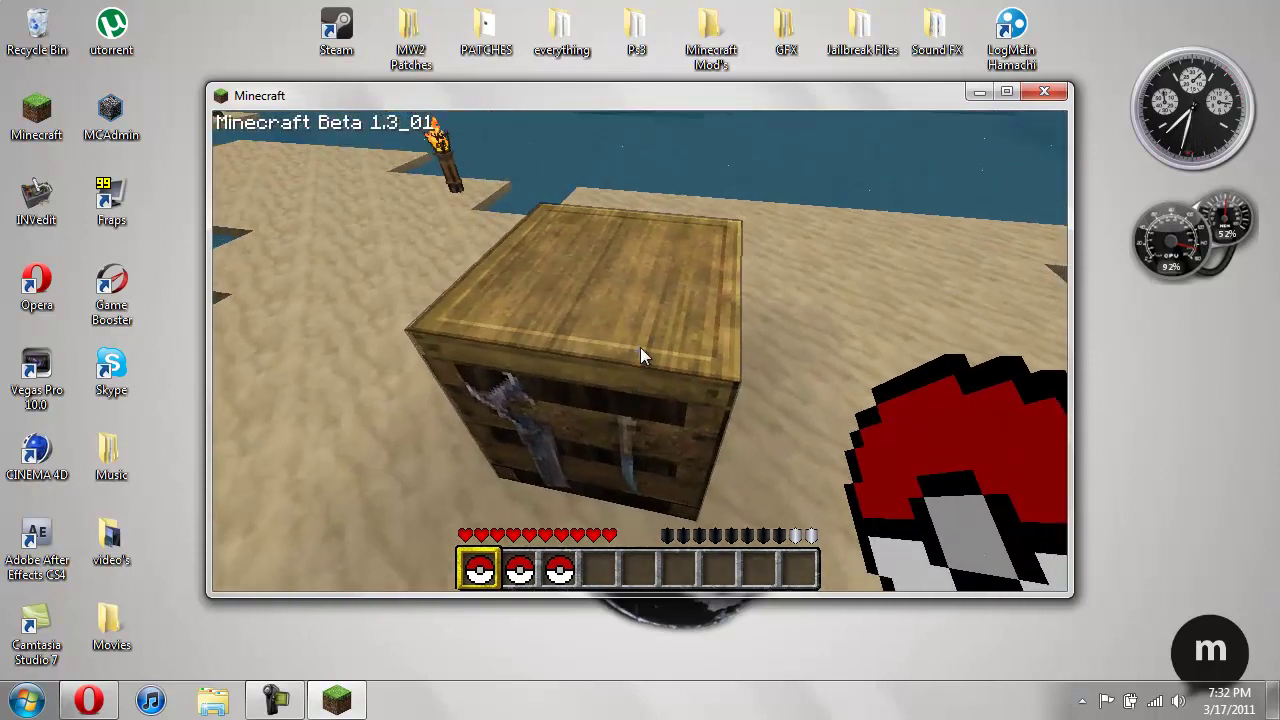
key("e")
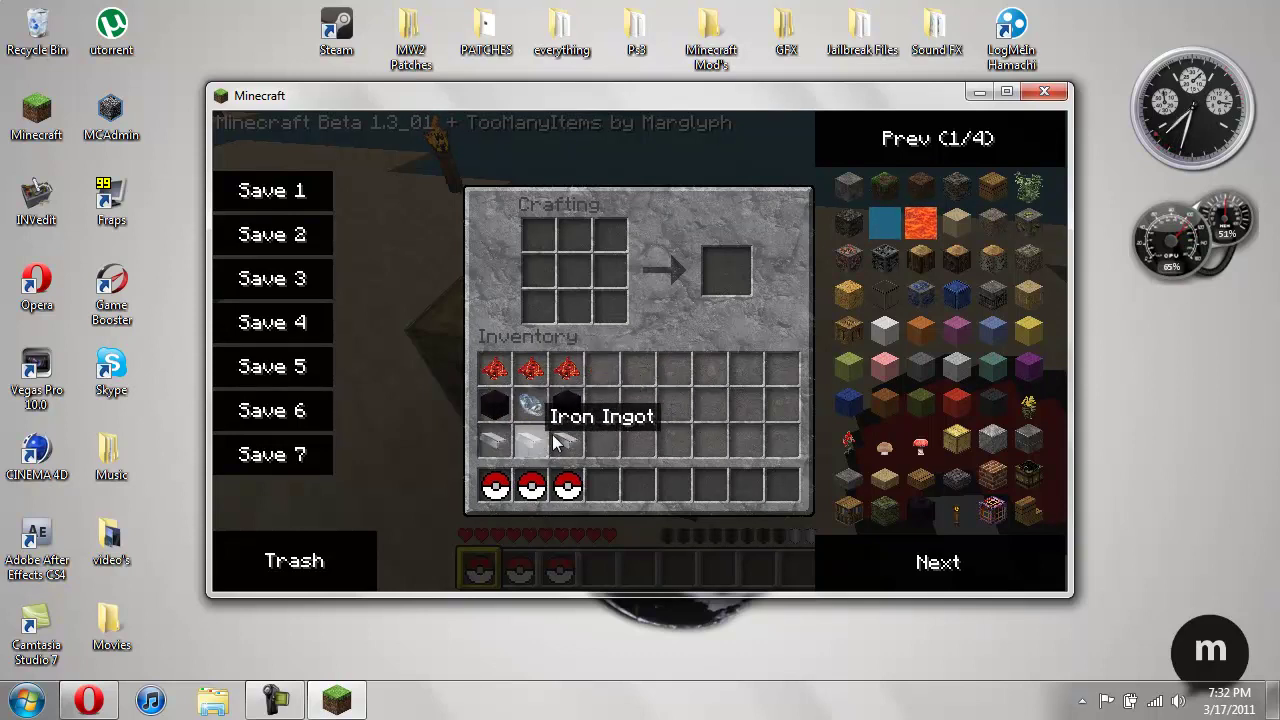
Fill the top row of the crafting grid with three pieces of redstone dust.
left_click(509, 378)
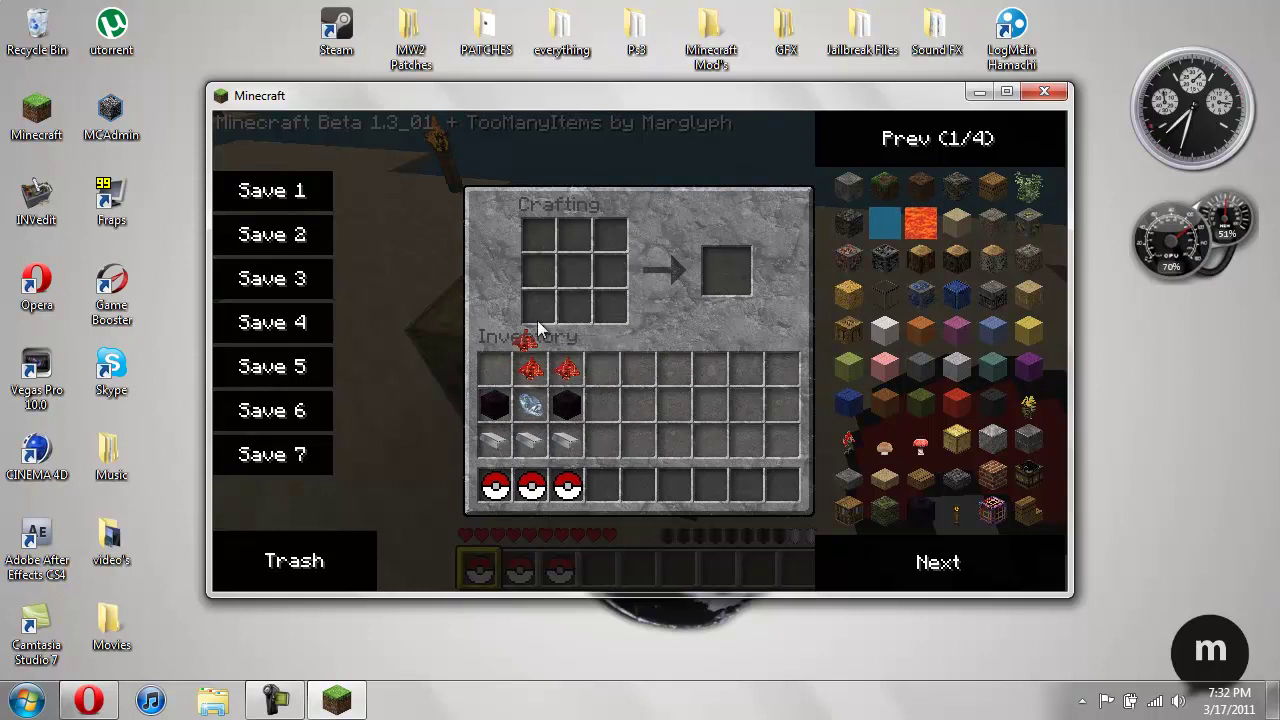
left_click(540, 238)
left_click(535, 377)
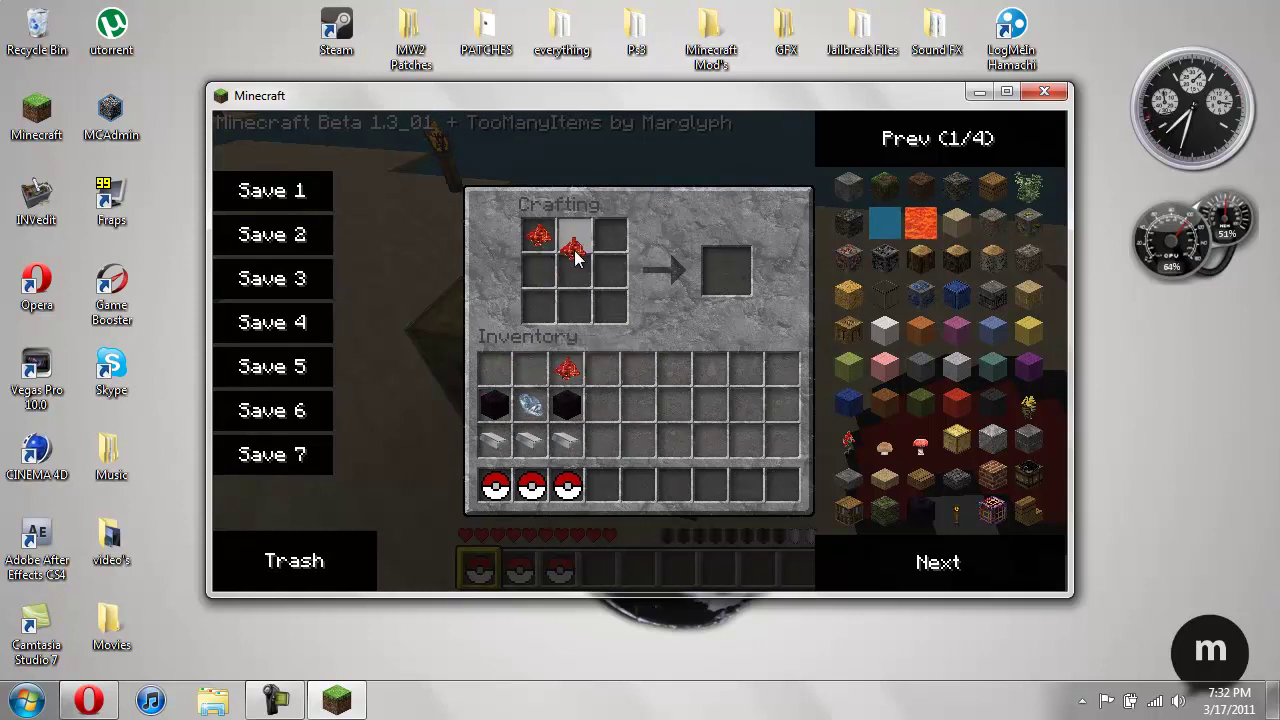
left_click(574, 236)
left_click(566, 372)
left_click(605, 238)
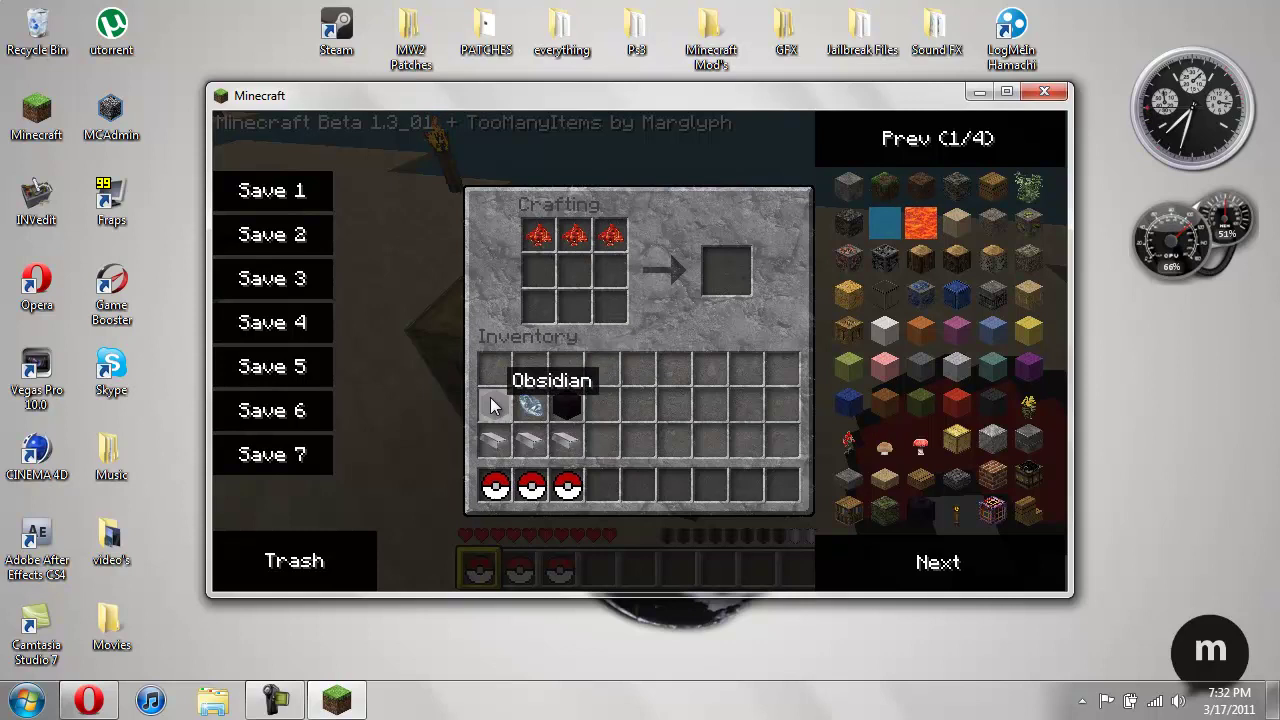
Fill the middle row of the crafting grid with obsidian on both sides and the diamond in the centre.
left_click(494, 403)
left_click(538, 271)
left_click(566, 403)
left_click(610, 271)
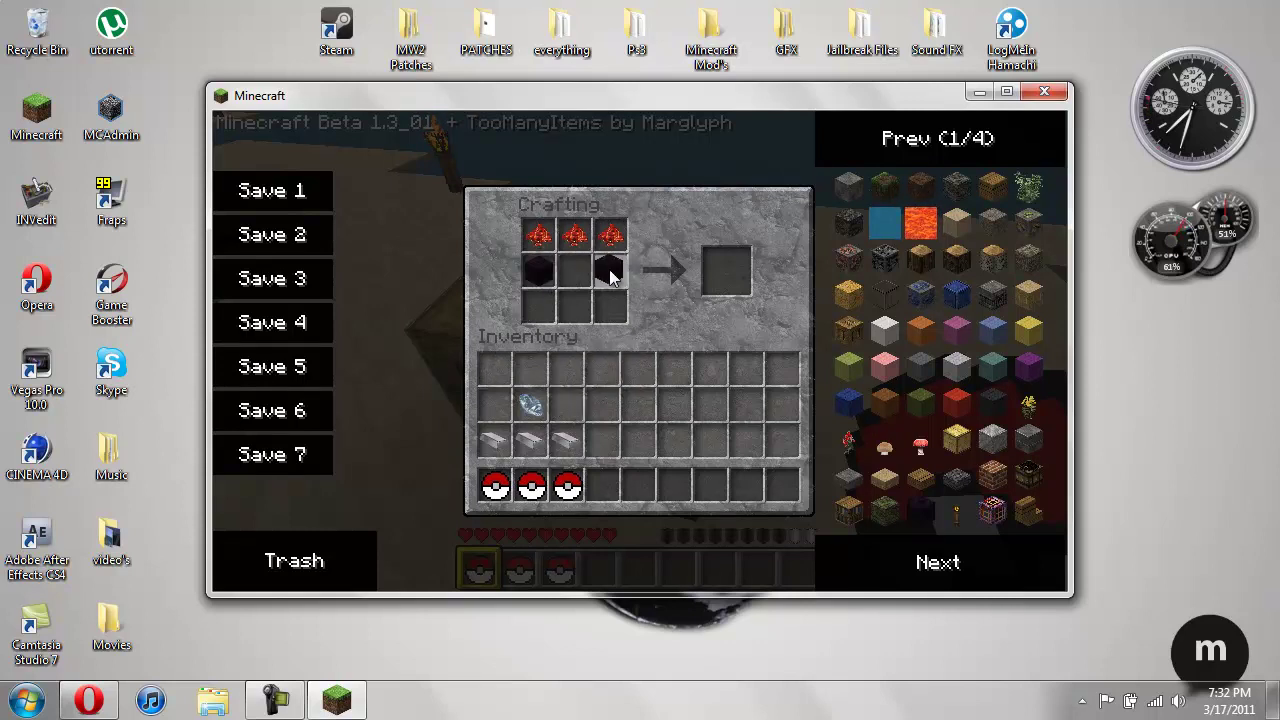
left_click(530, 403)
left_click(574, 271)
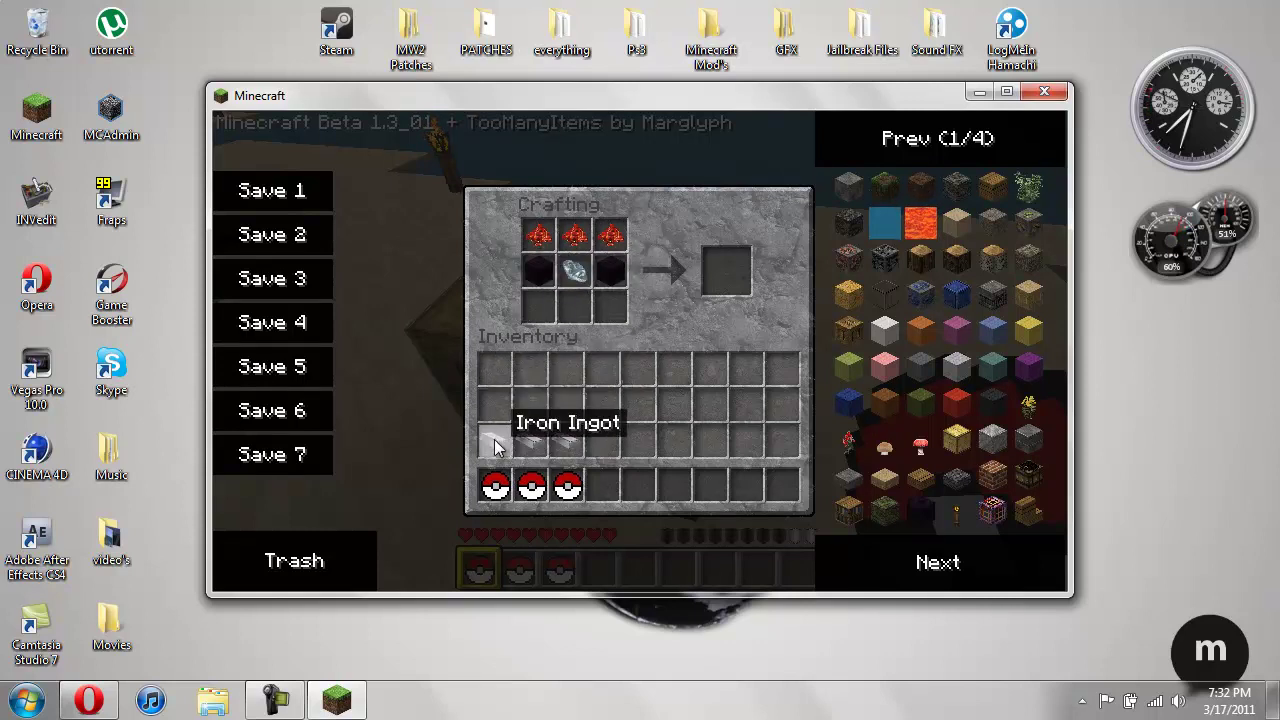
Fill the bottom row of the crafting grid with three iron ingots.
left_click(494, 440)
left_click(538, 308)
left_click(530, 440)
left_click(574, 308)
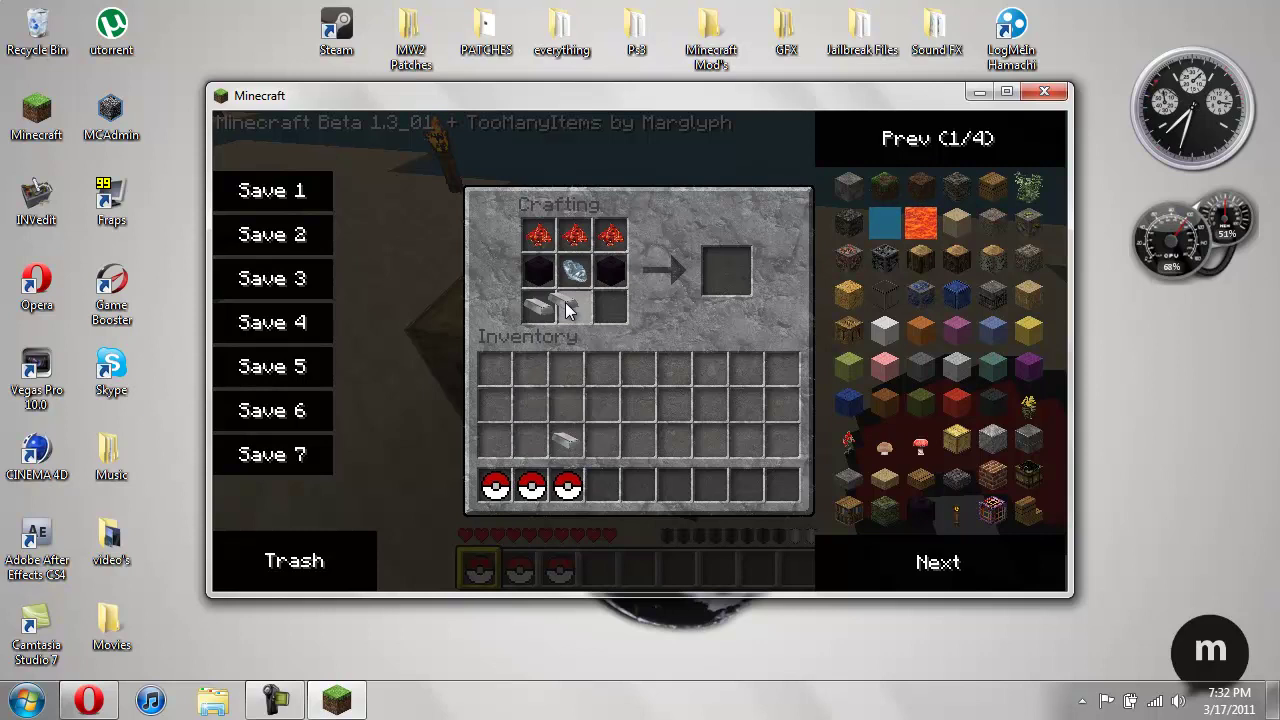
left_click(566, 440)
left_click(610, 308)
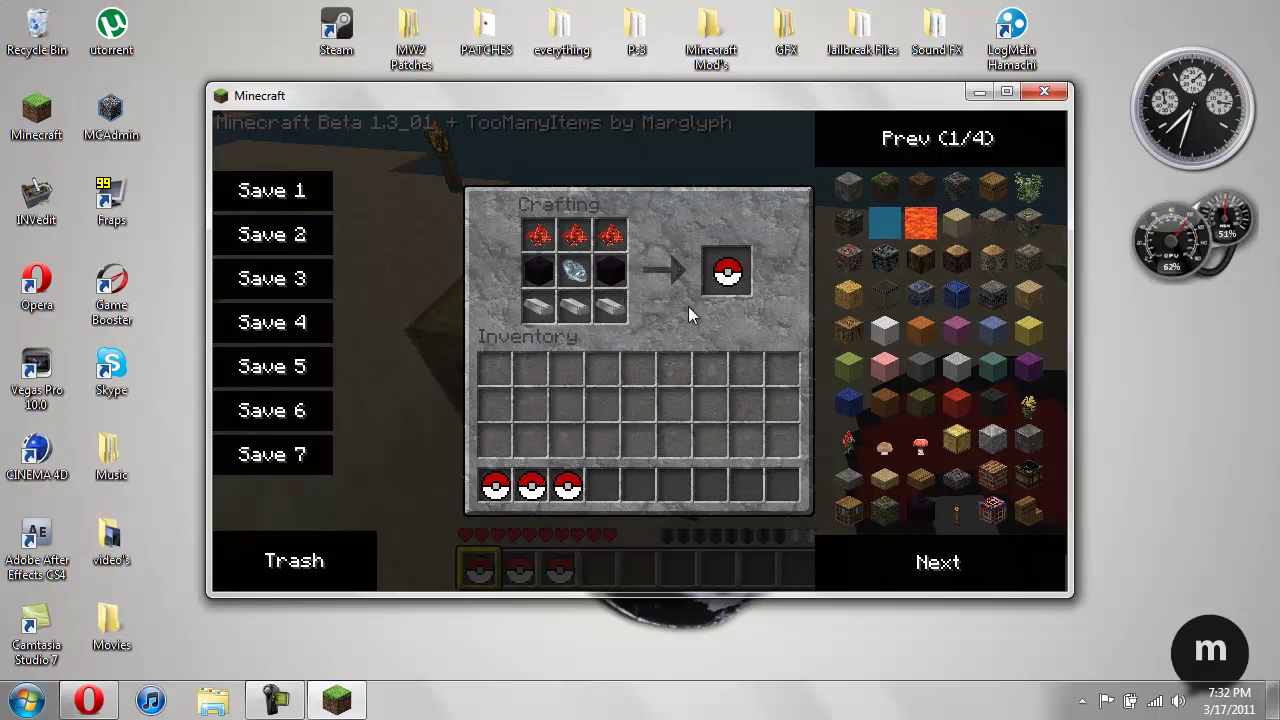
Take the crafted Poké Ball and place it in the fourth hotbar slot.
left_click(725, 270)
left_click(602, 484)
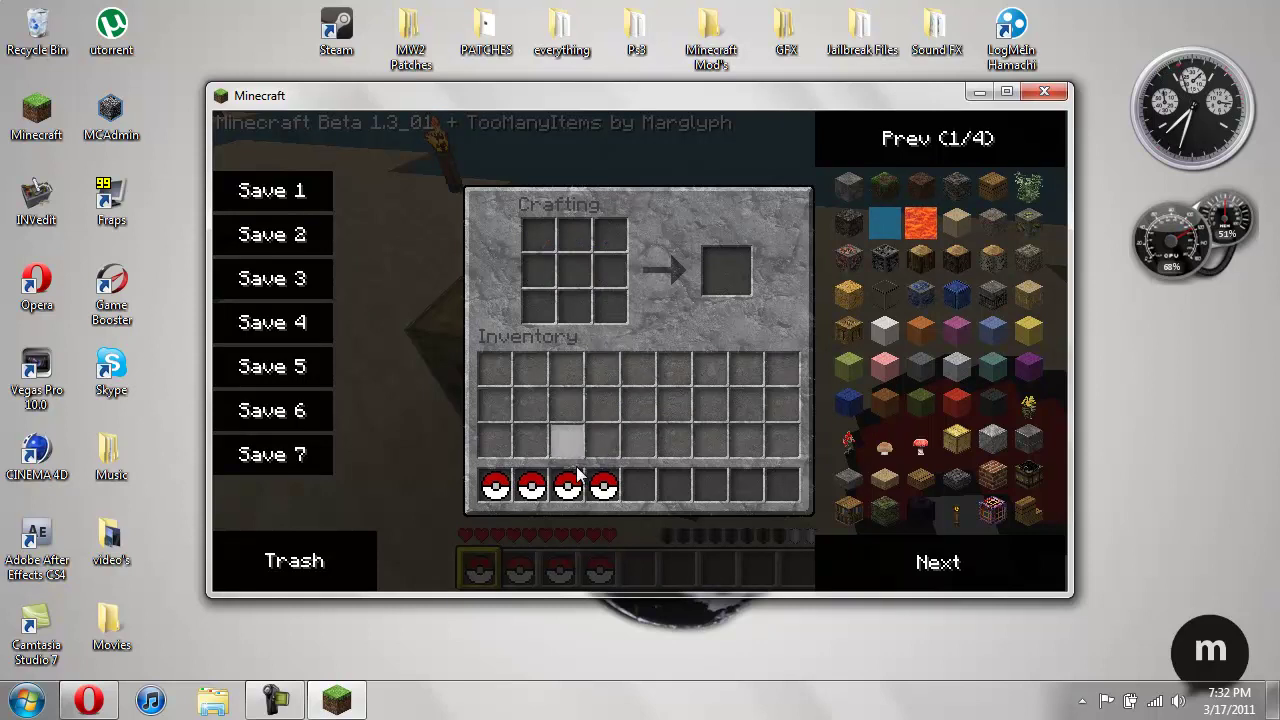
left_click(603, 485)
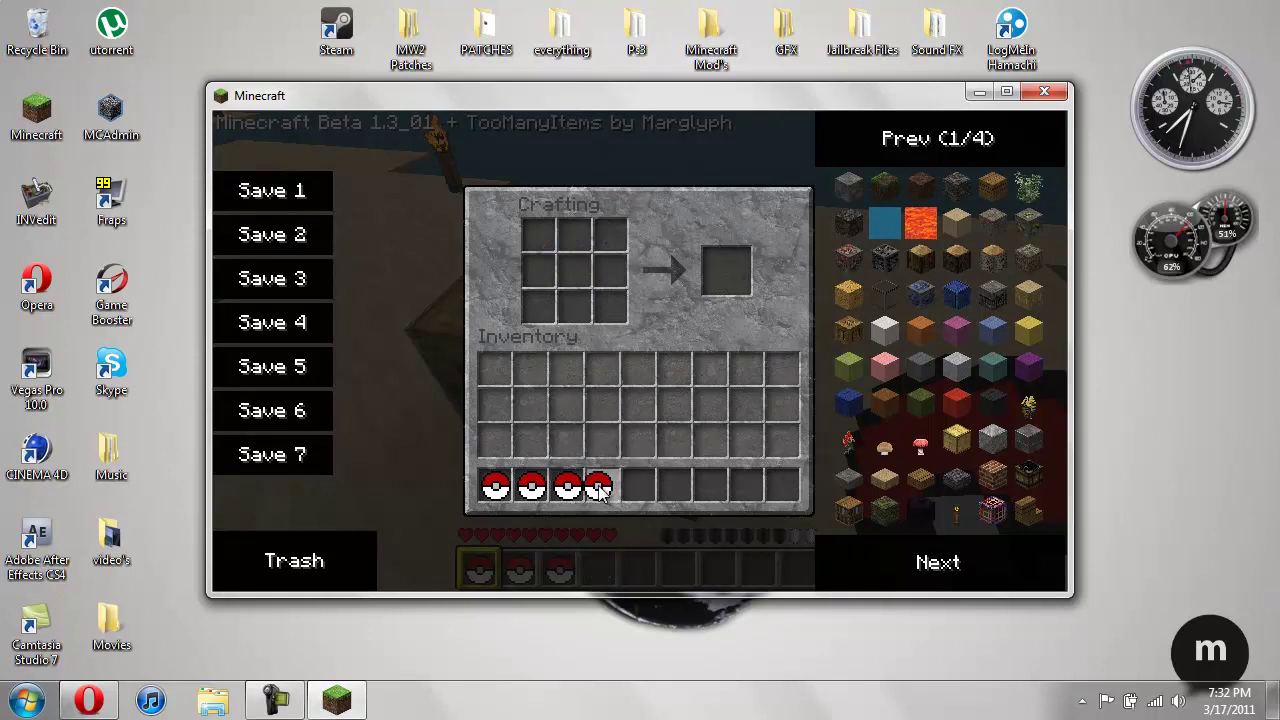
left_click(603, 485)
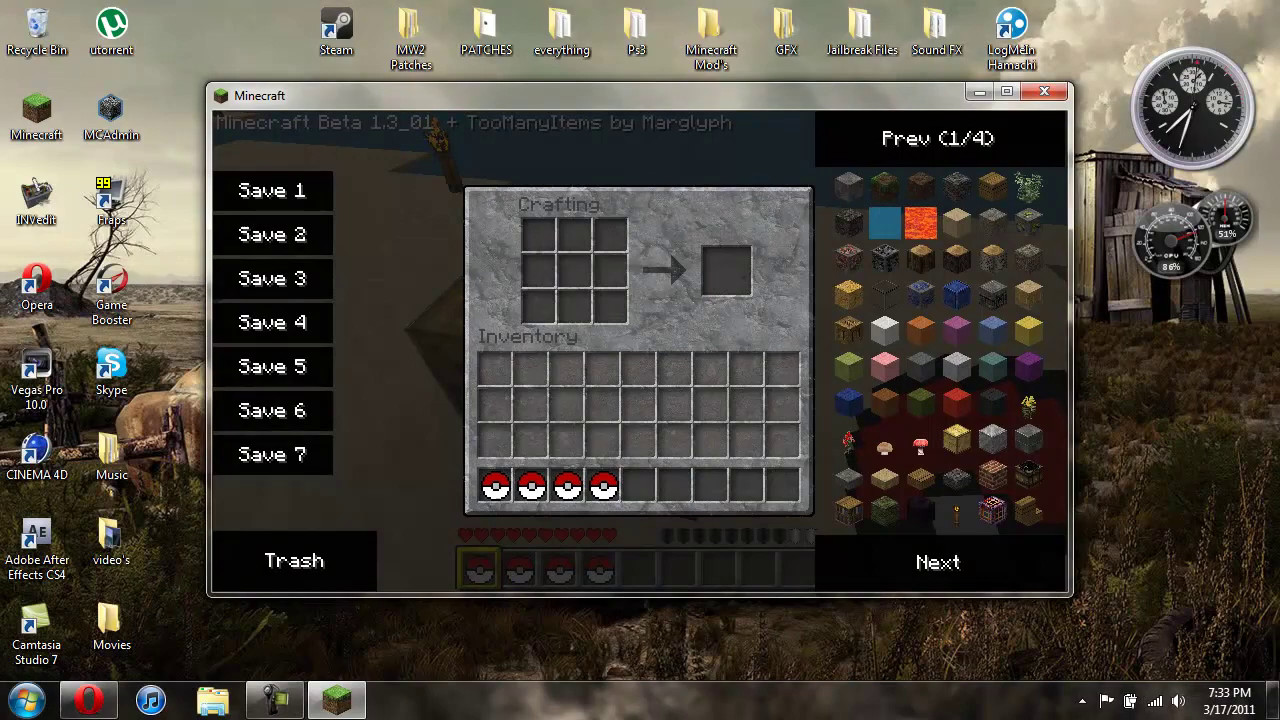
Leave the crafting grid, save the world and quit to the title screen, and close Minecraft.
key("e")
key("w")
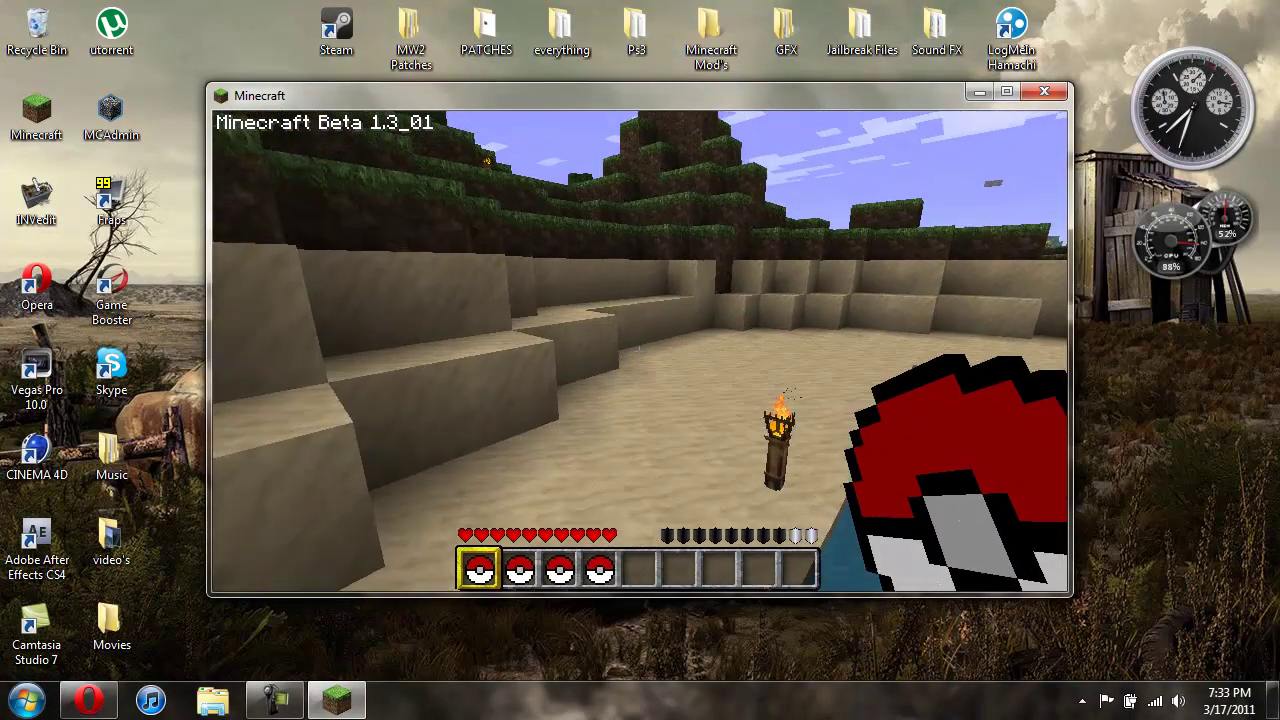
key("Escape")
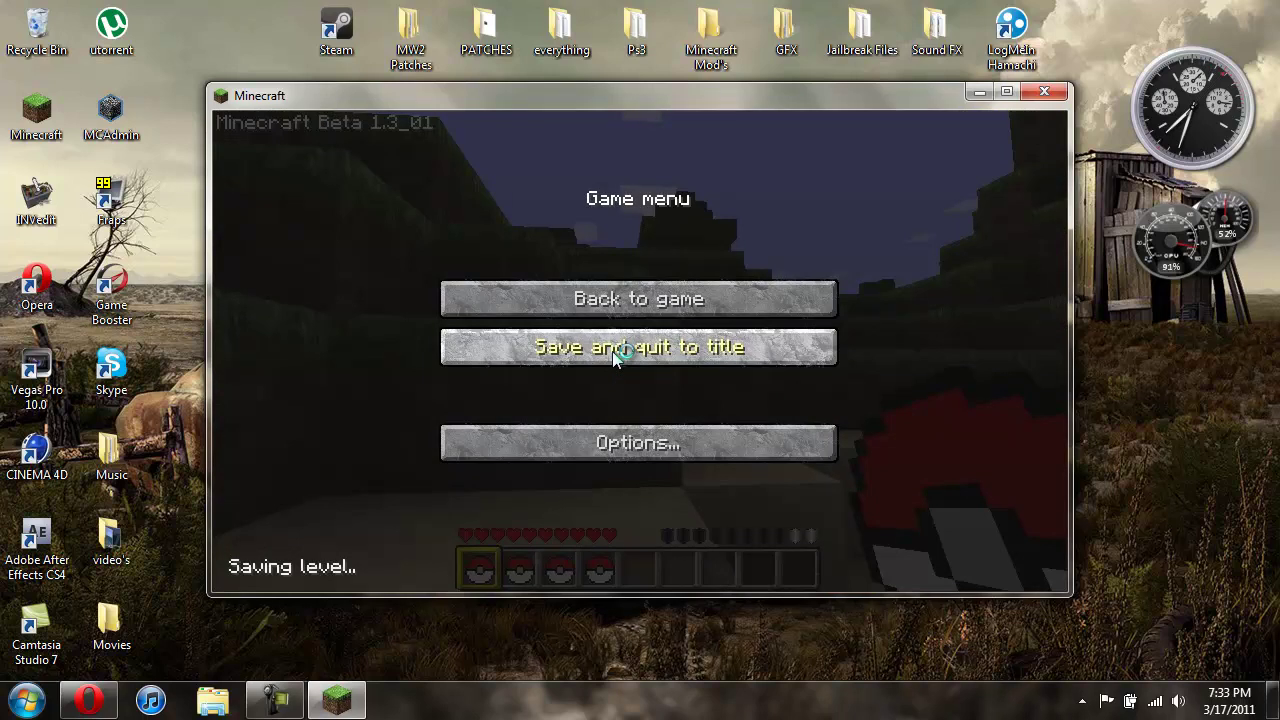
left_click(616, 352)
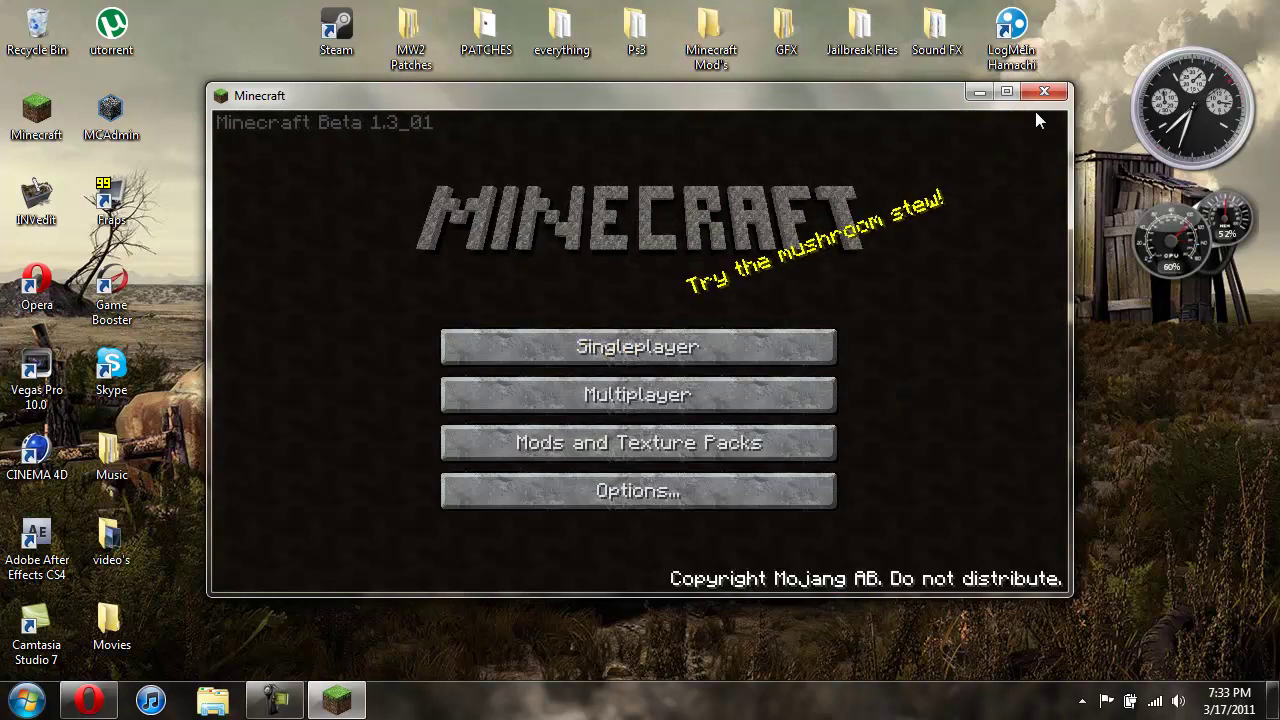
left_click(1046, 91)
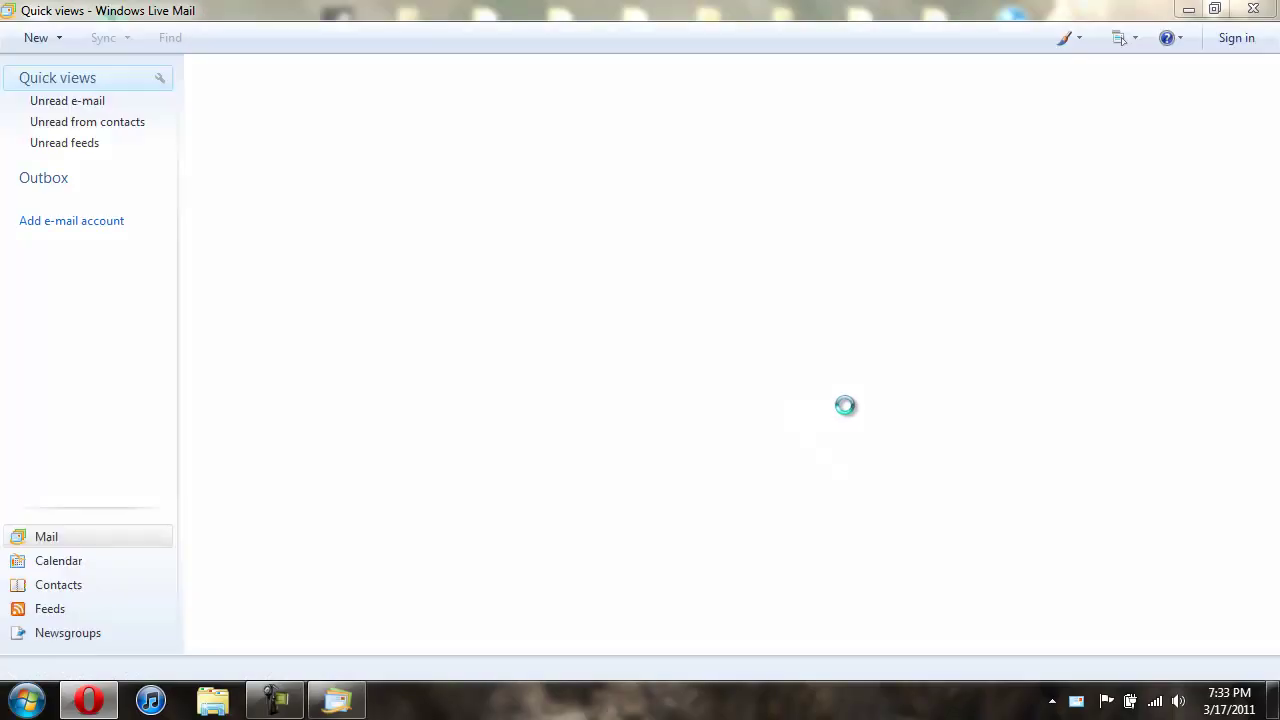
Close the Windows Live Mail window and pause the screen recorder.
left_click(1253, 9)
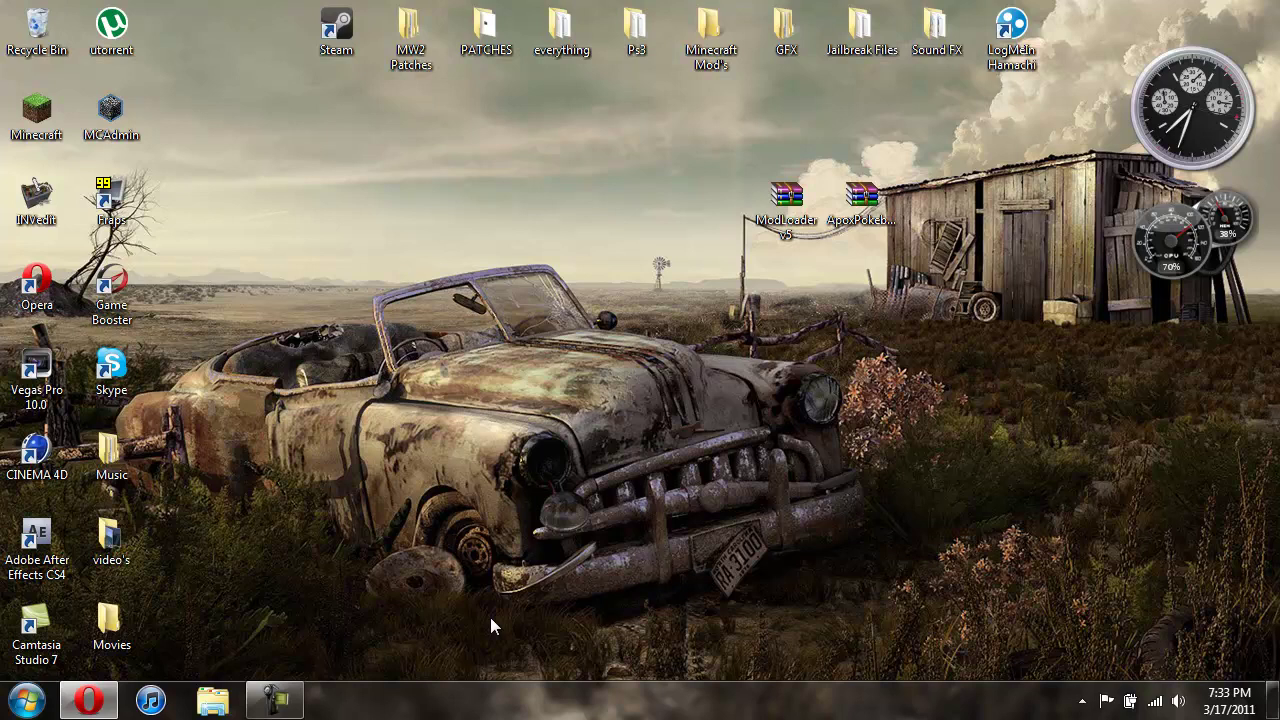
left_click(285, 700)
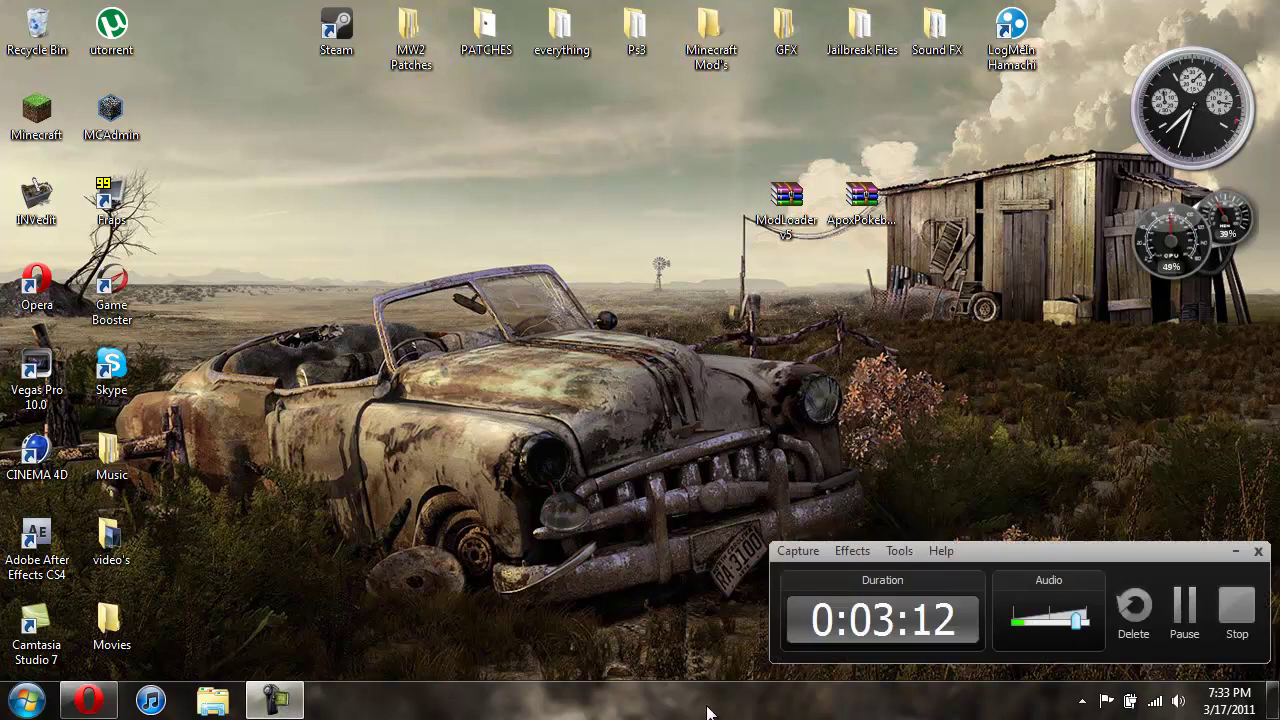
left_click(1187, 606)
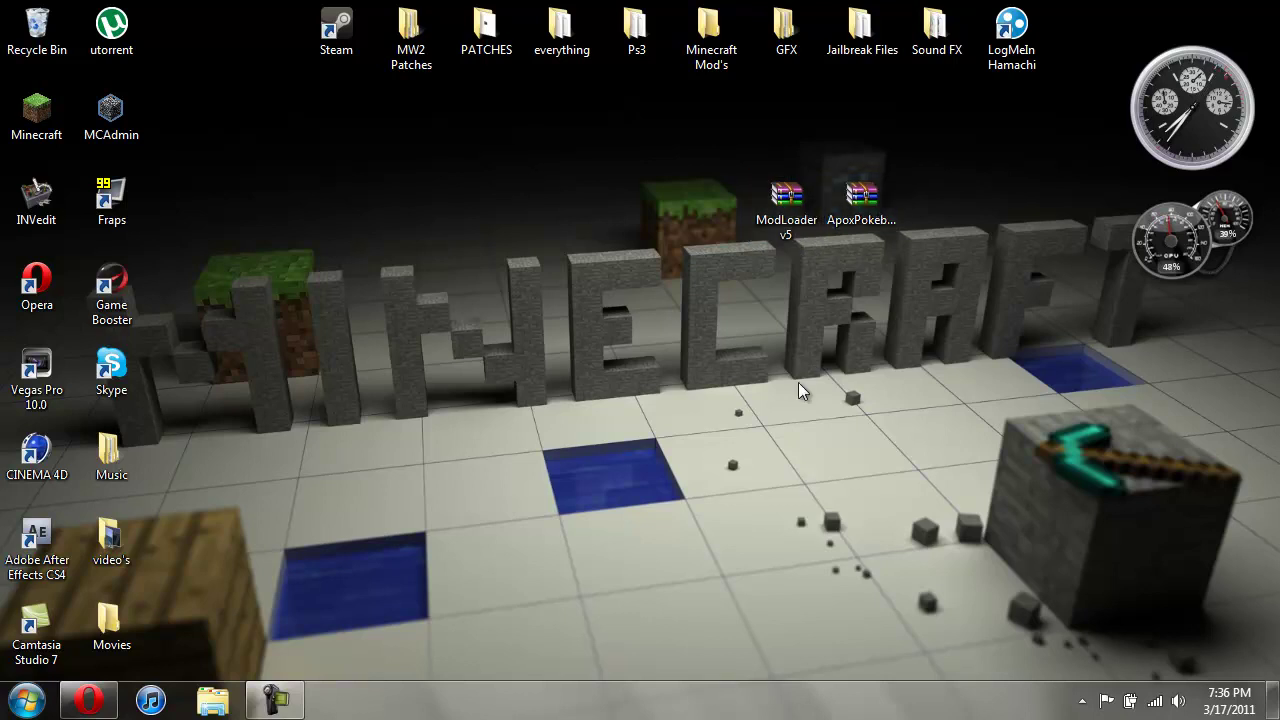
Switch to Opera, show the ApoxPokeballV1(1.3_01).rar download link in the Pokeball thread, and cancel the download without saving.
left_click(100, 692)
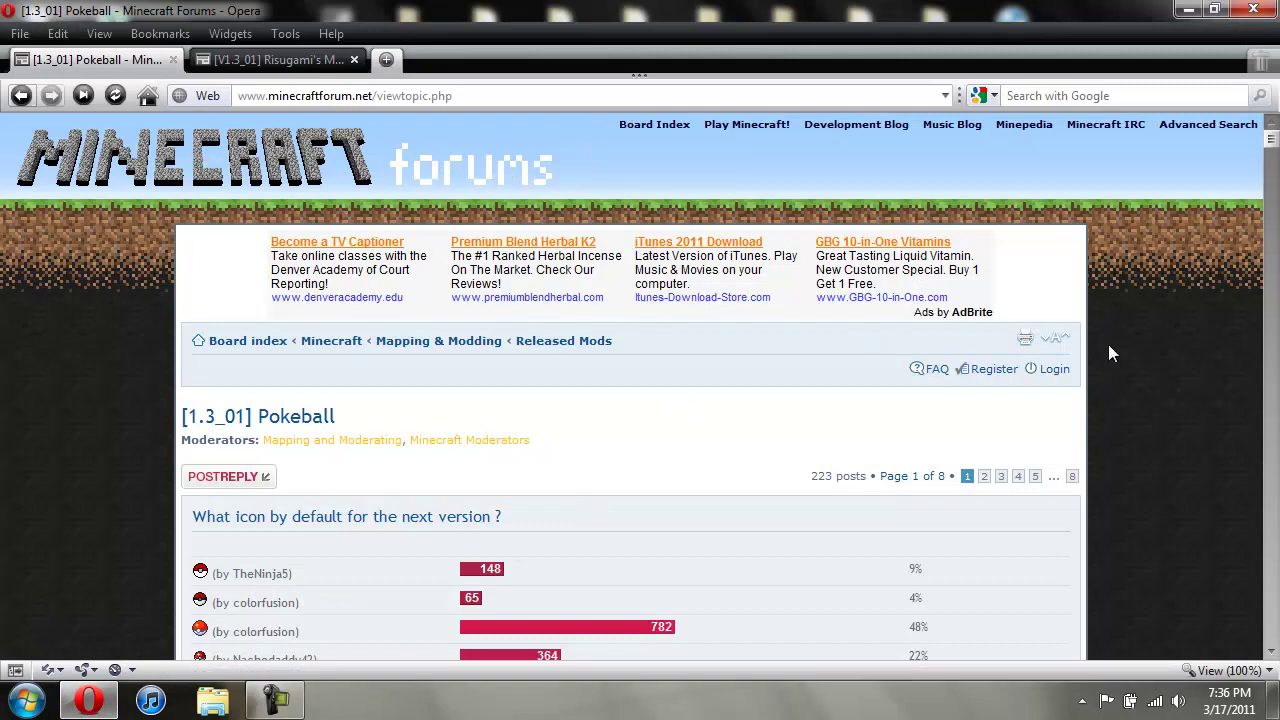
scroll(1162, 296, "down", 8)
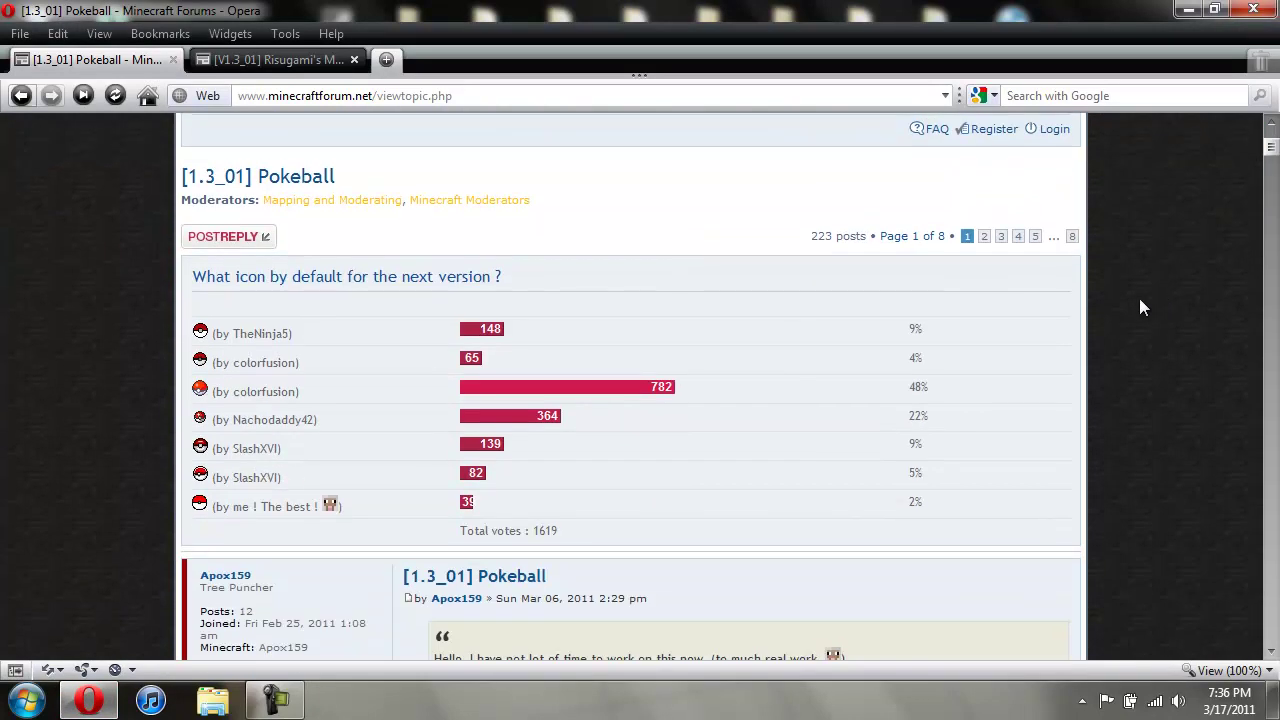
scroll(1135, 313, "down", 10)
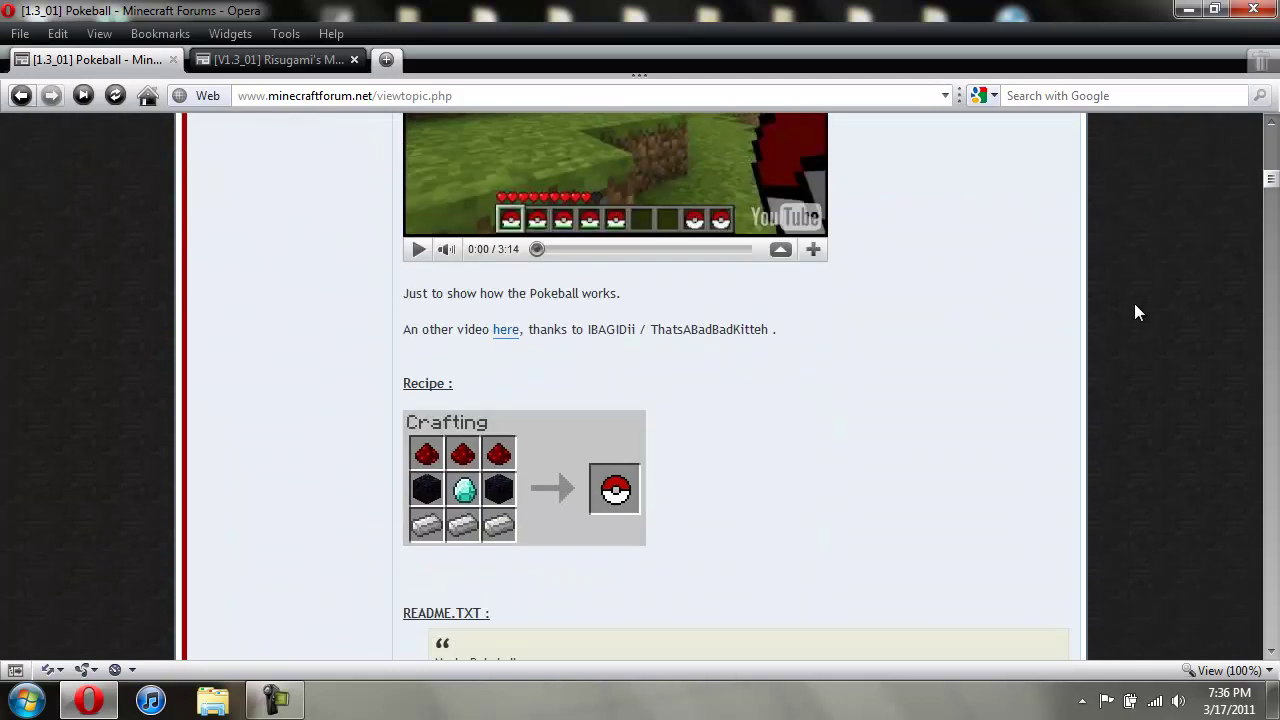
scroll(1135, 313, "up", 1)
scroll(1135, 313, "down", 5)
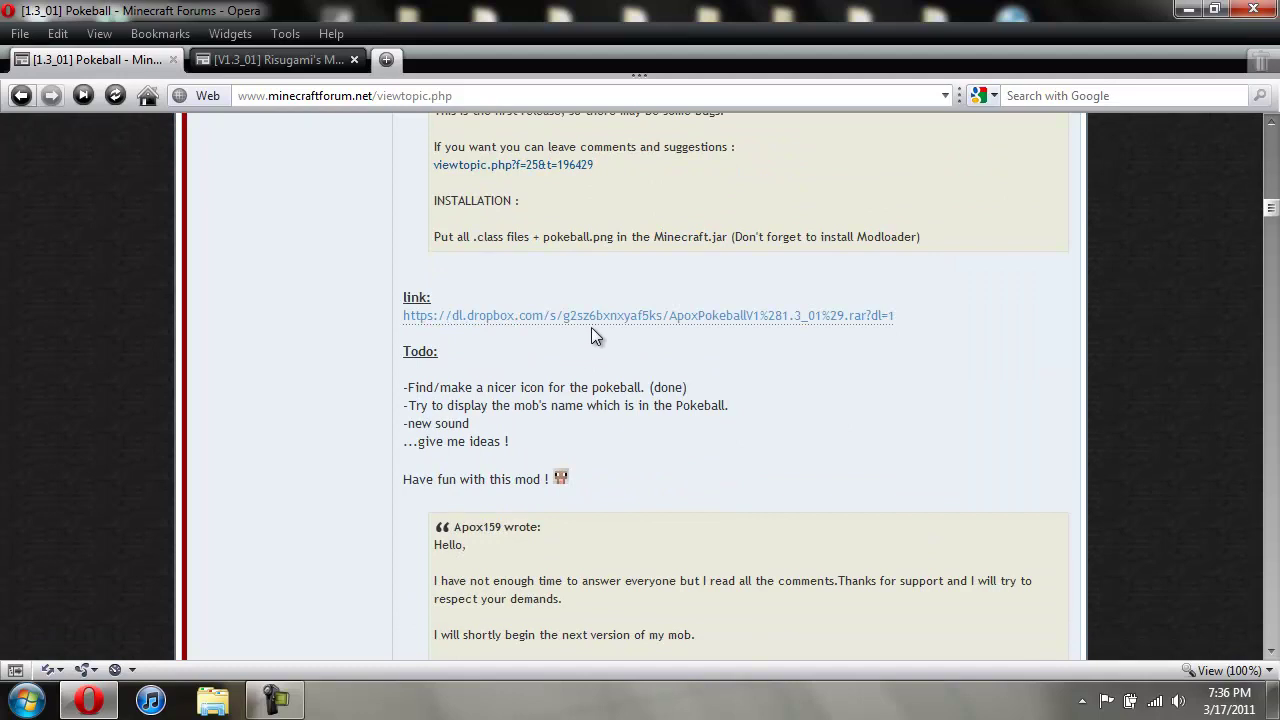
left_click(596, 316)
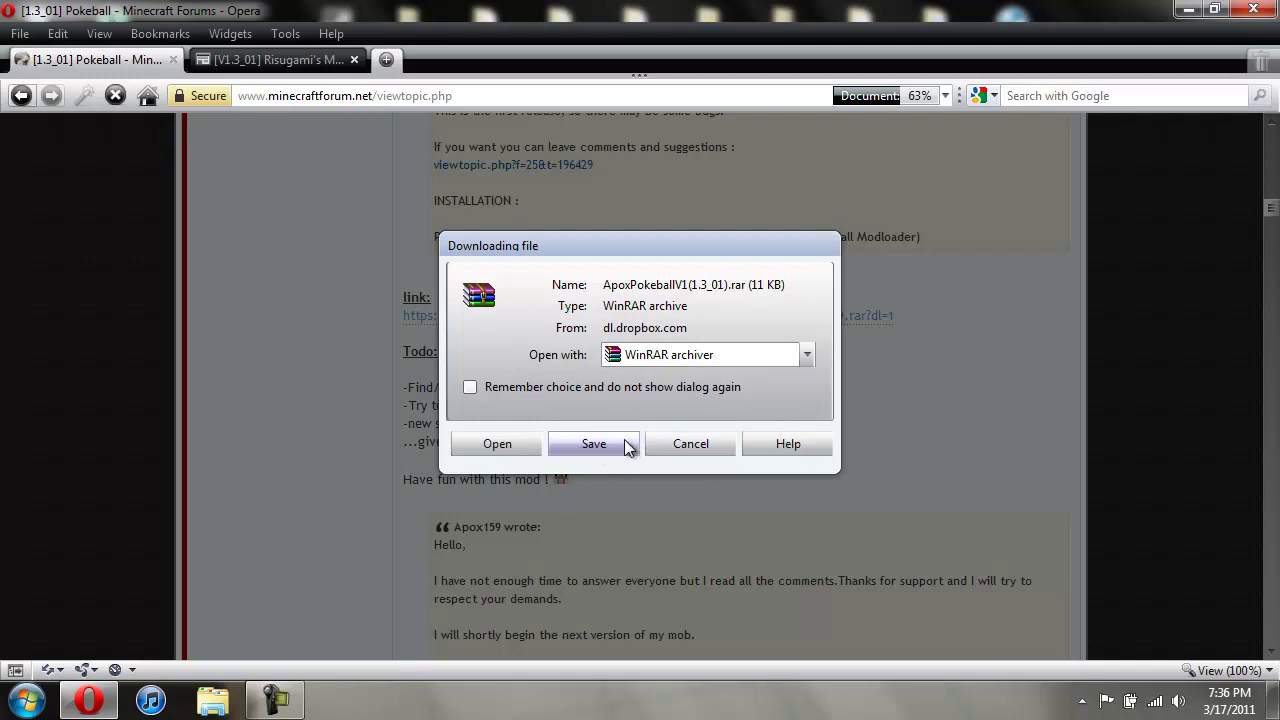
left_click(684, 447)
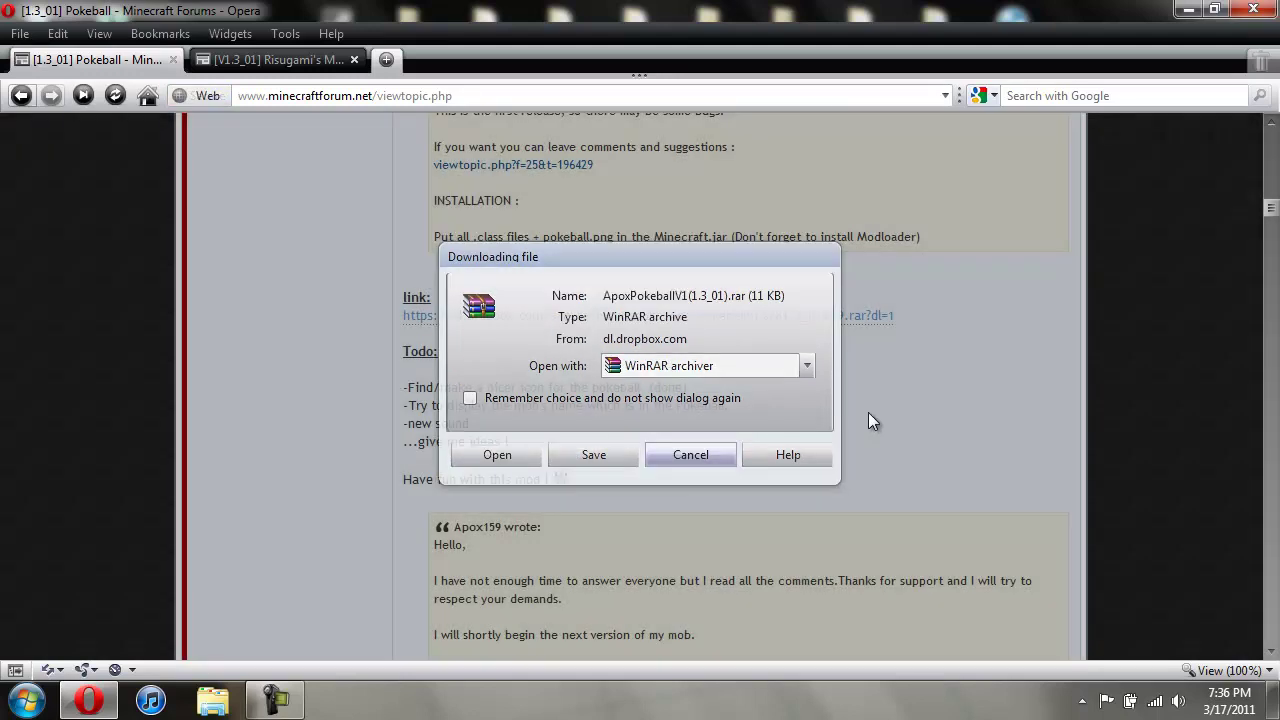
scroll(867, 405, "up", 5)
scroll(866, 403, "up", 10)
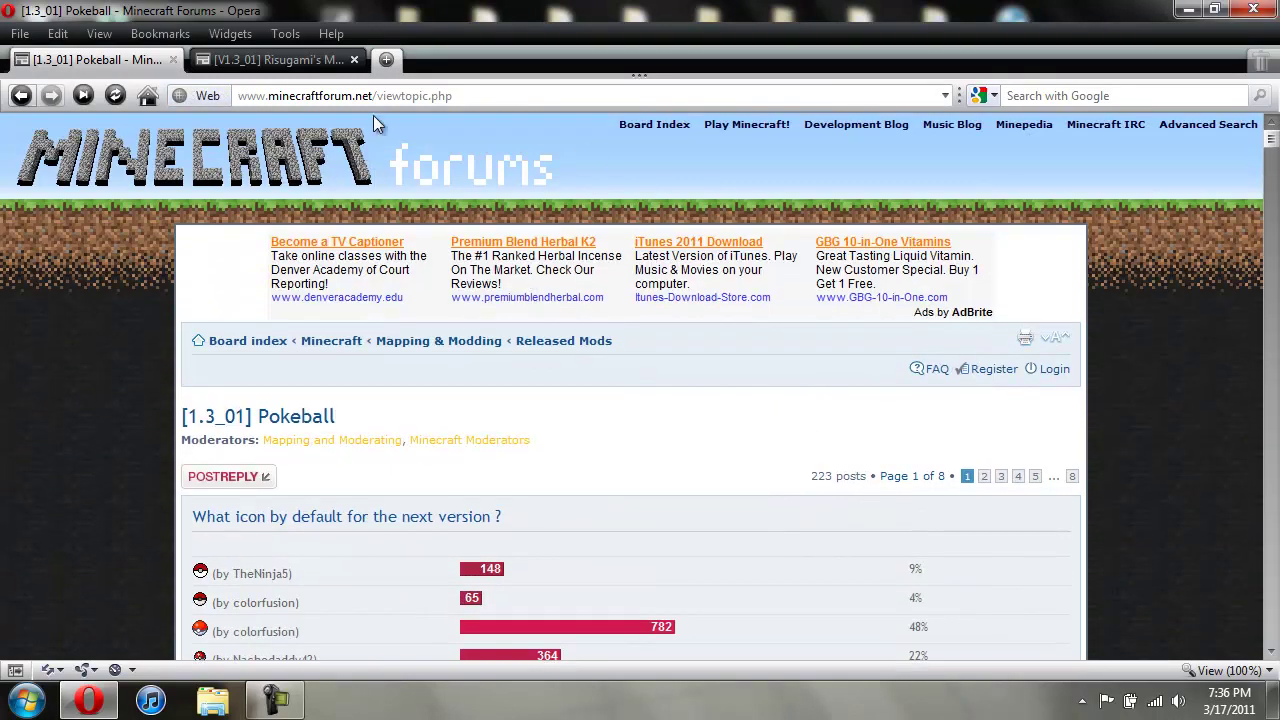
Show the ModLoader v5 download without the grass fix in the Risugami's Mods thread, cancel the download and close Opera.
left_click(322, 62)
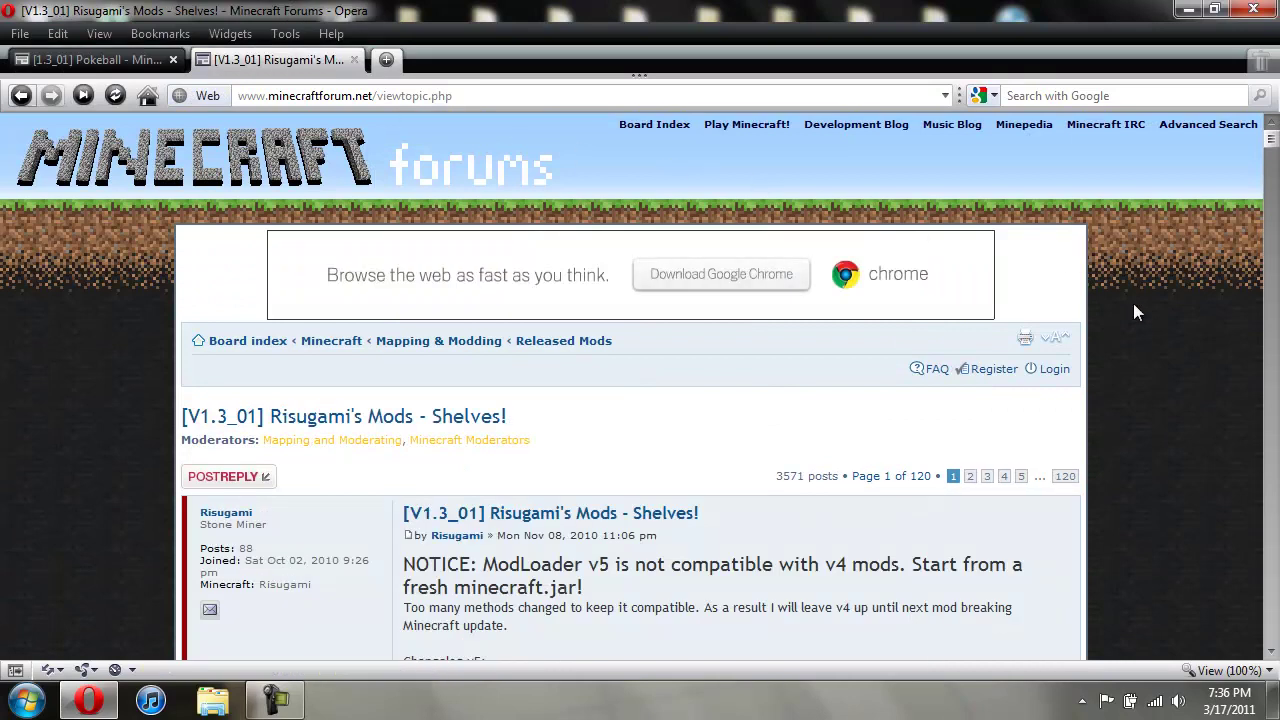
scroll(1134, 317, "down", 15)
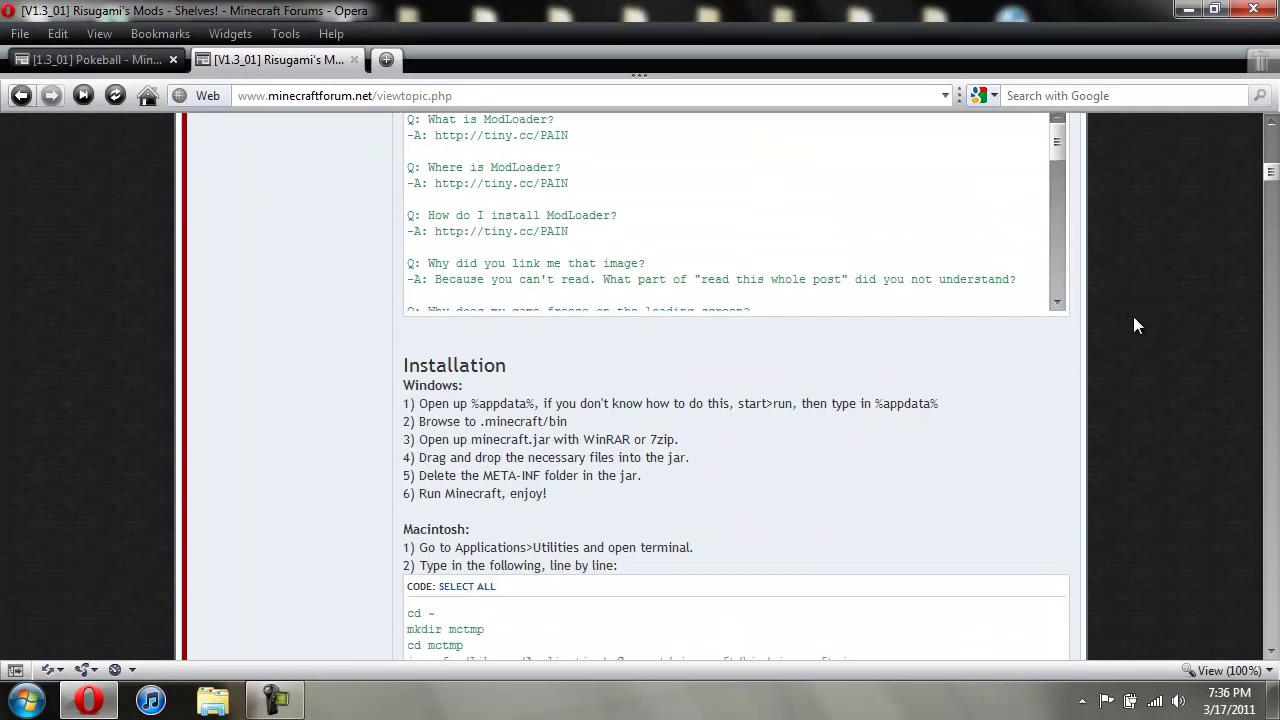
scroll(1133, 316, "down", 8)
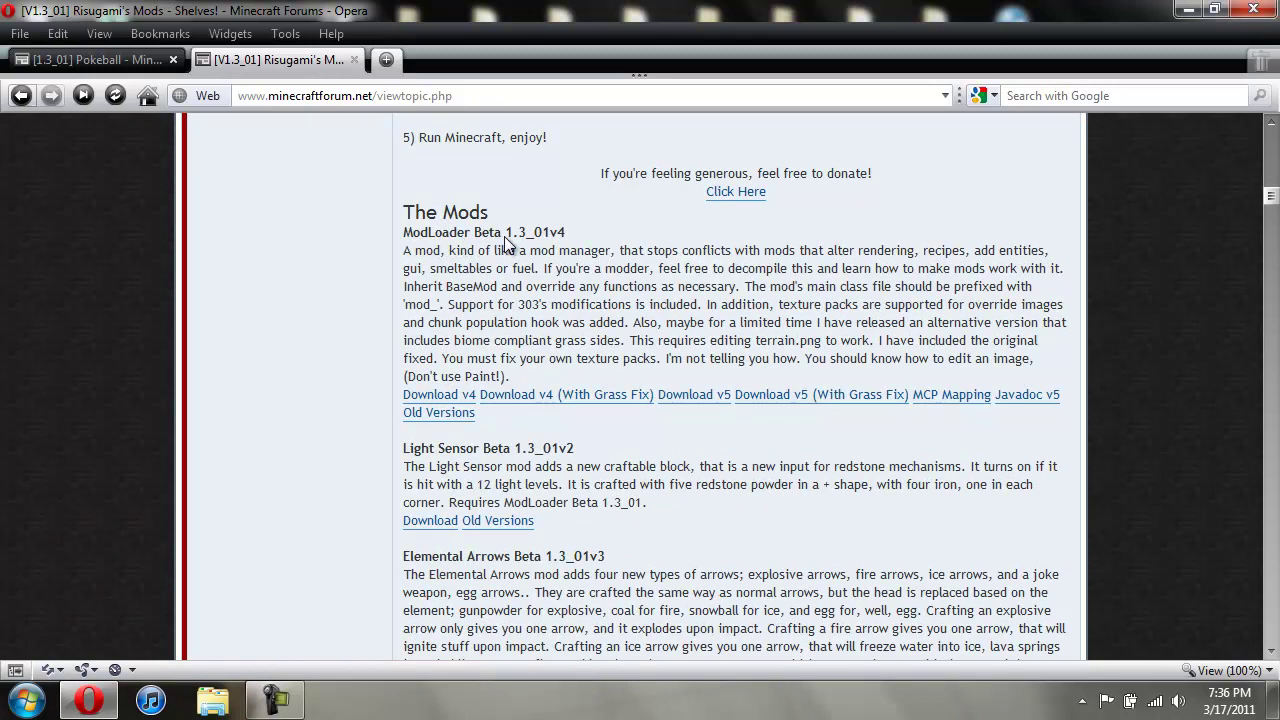
left_click(710, 406)
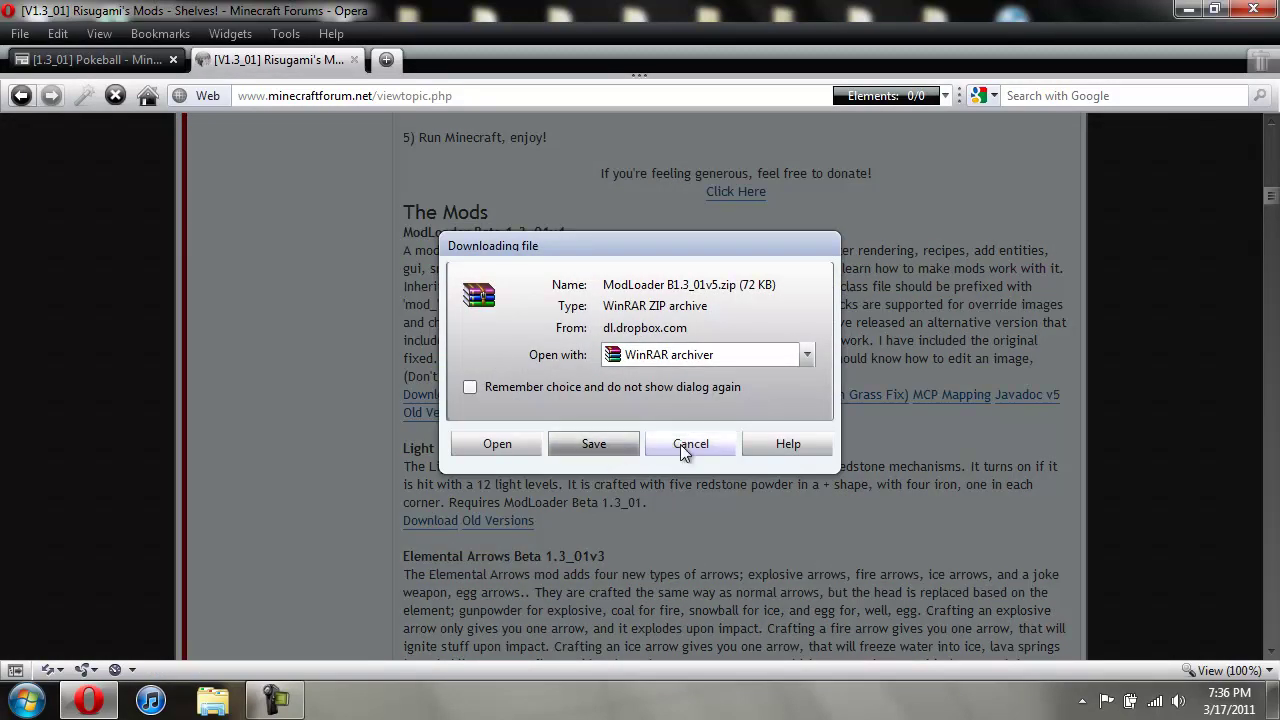
left_click(680, 444)
scroll(737, 449, "up", 10)
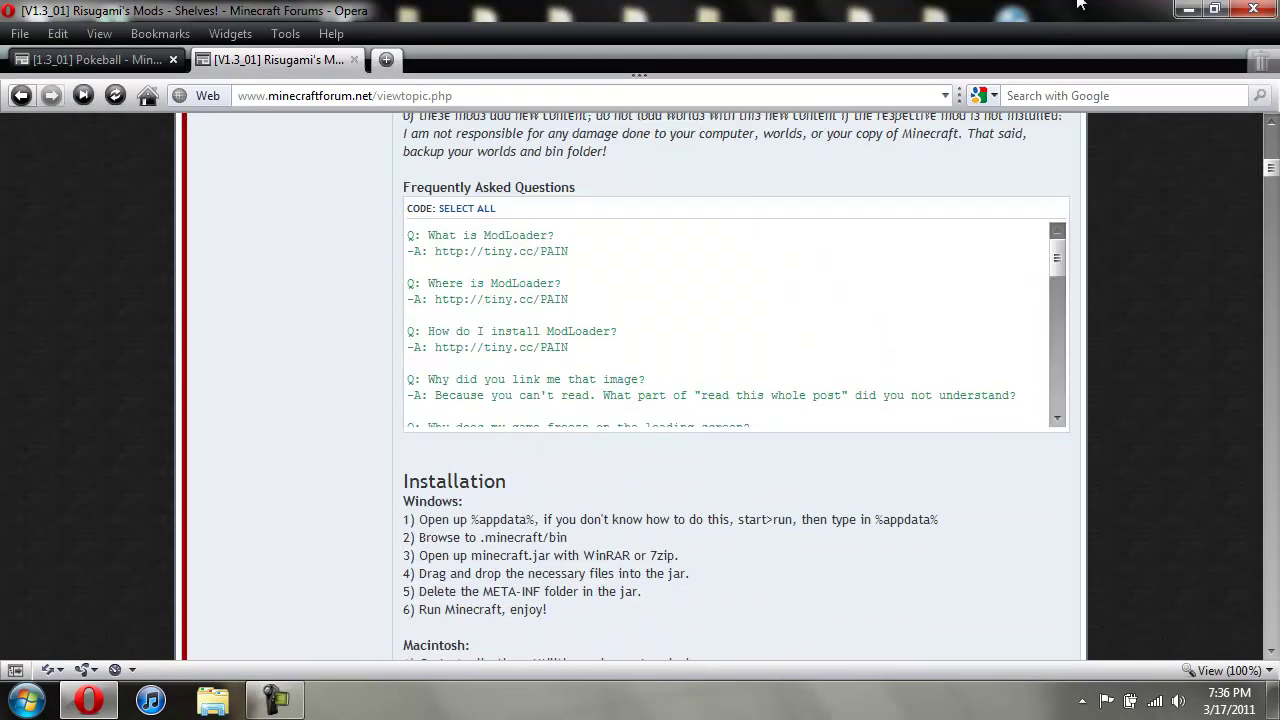
left_click(1253, 9)
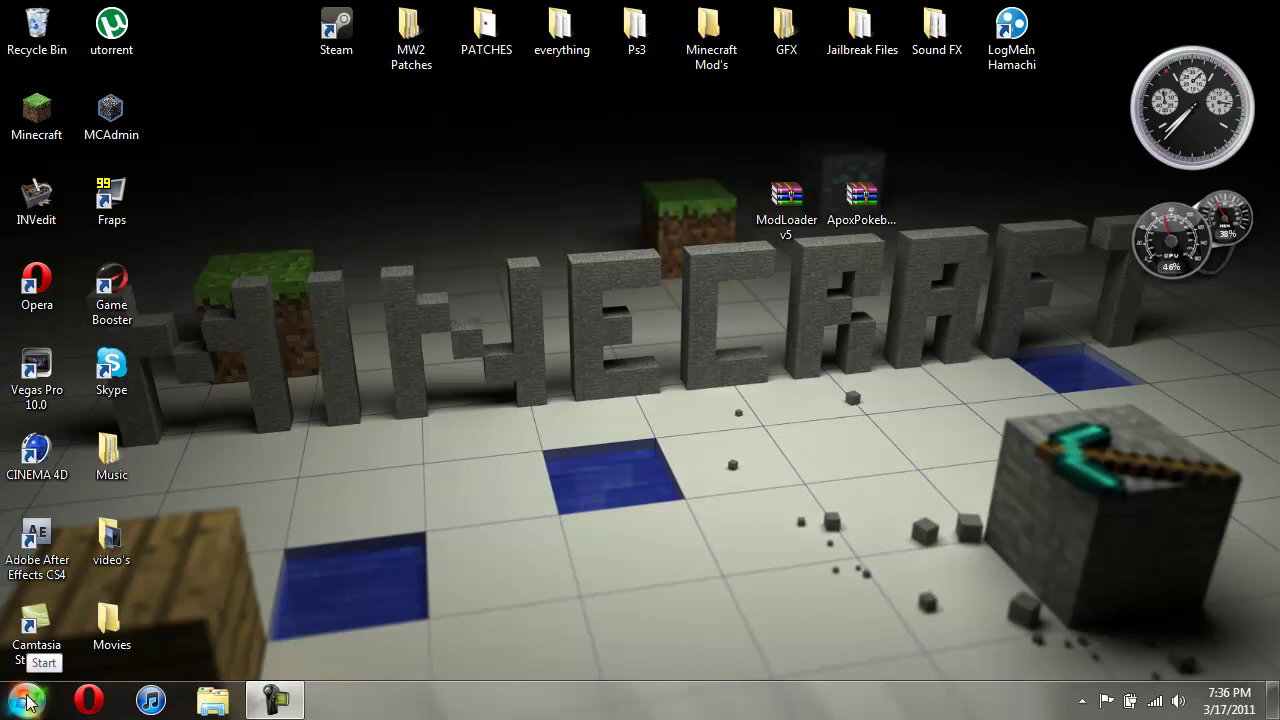
left_click(28, 703)
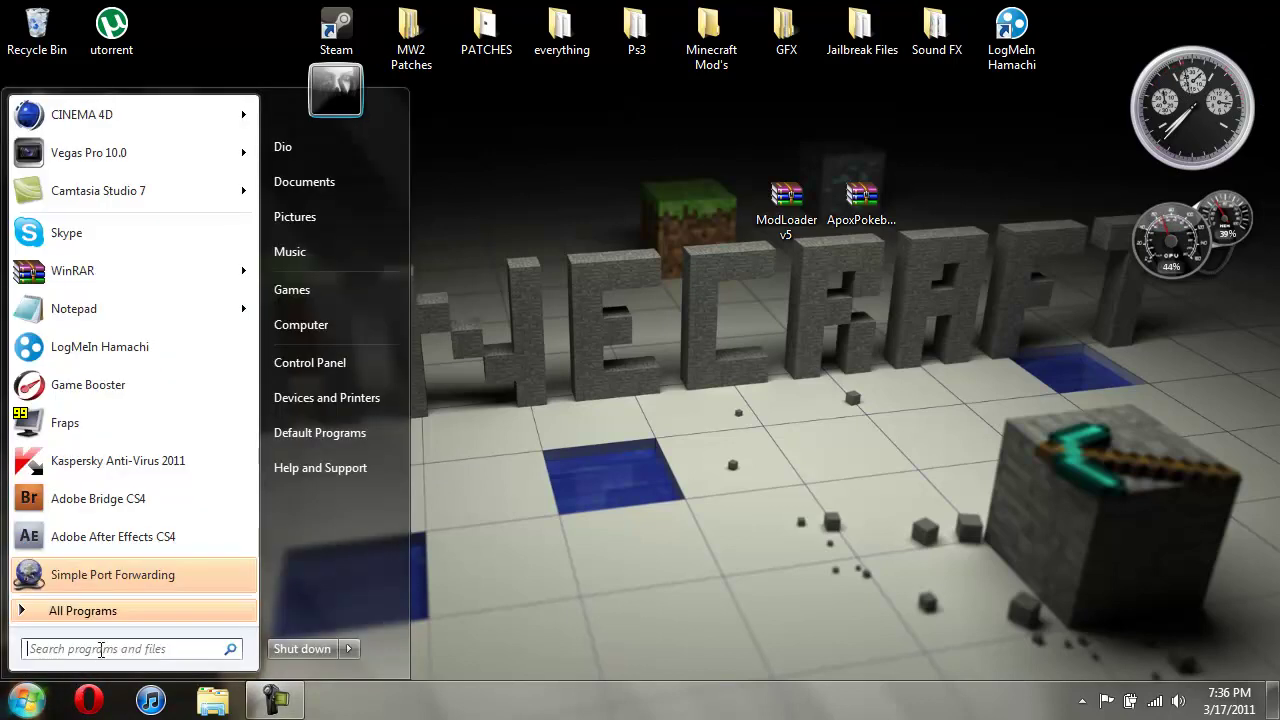
type("%ap")
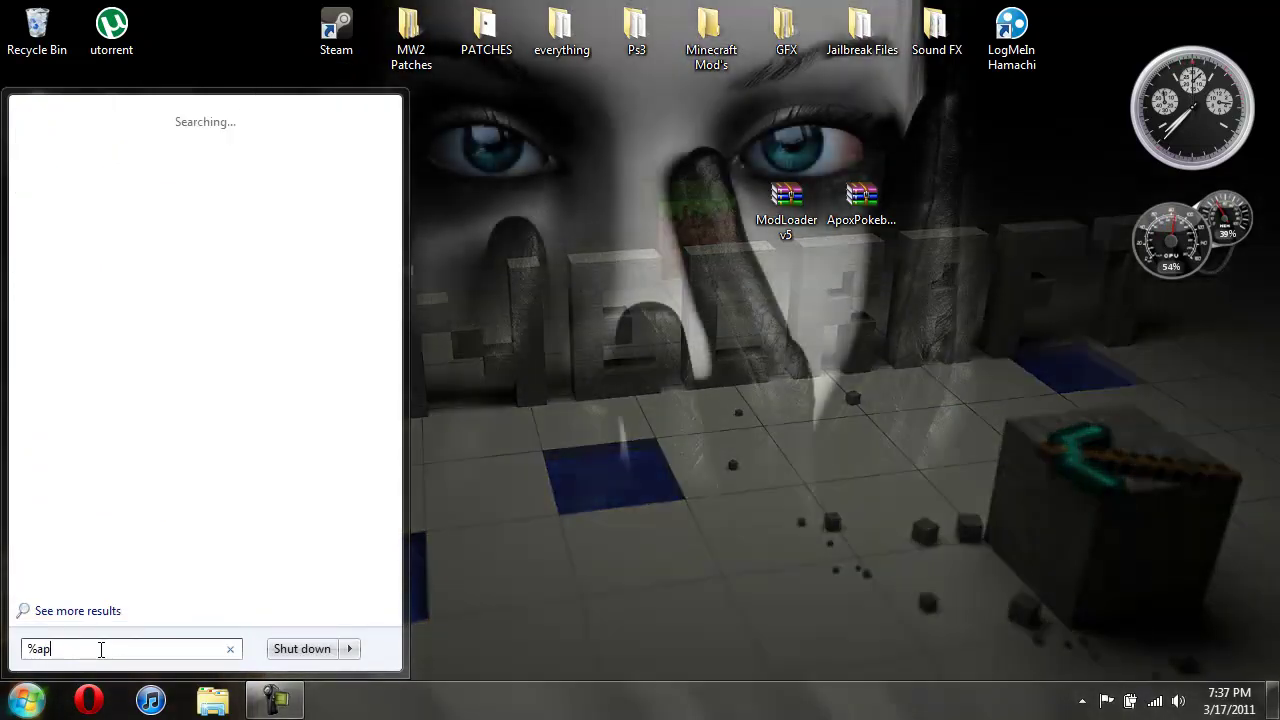
type("pdata%")
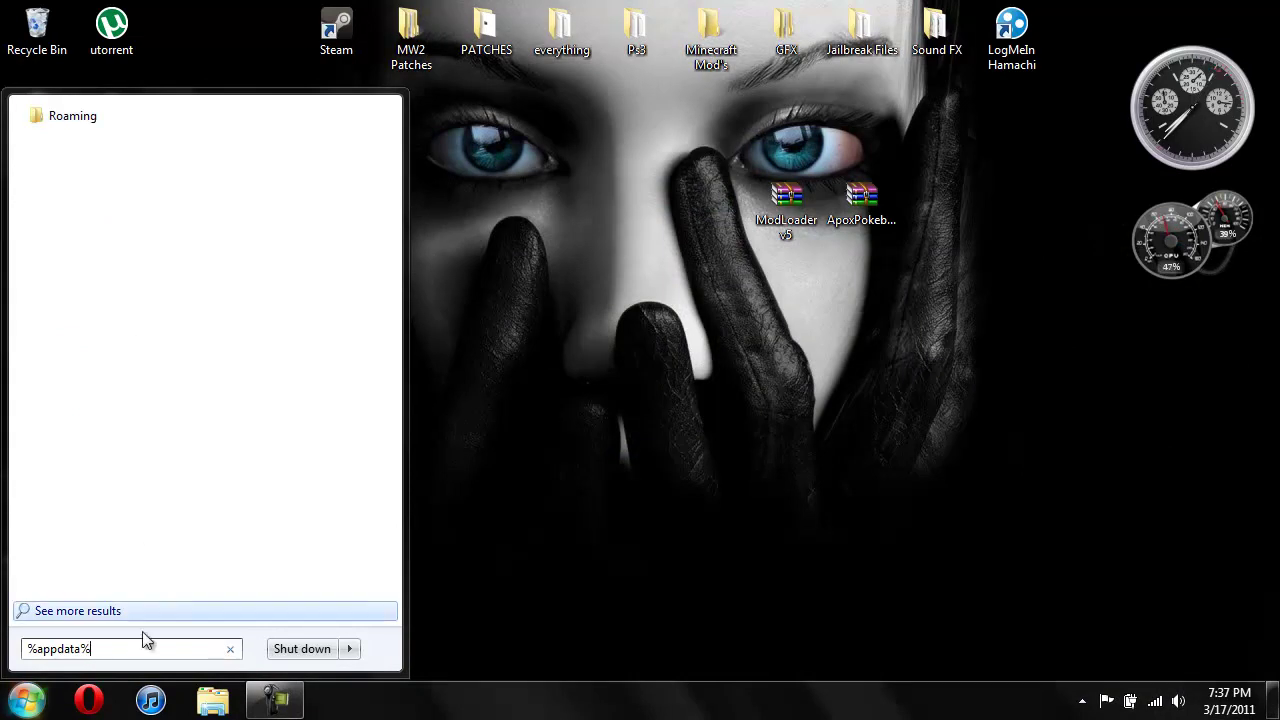
key("BackSpace")
key("BackSpace")
key("BackSpace")
key("BackSpace")
key("BackSpace")
key("BackSpace")
key("BackSpace")
key("BackSpace")
key("BackSpace")
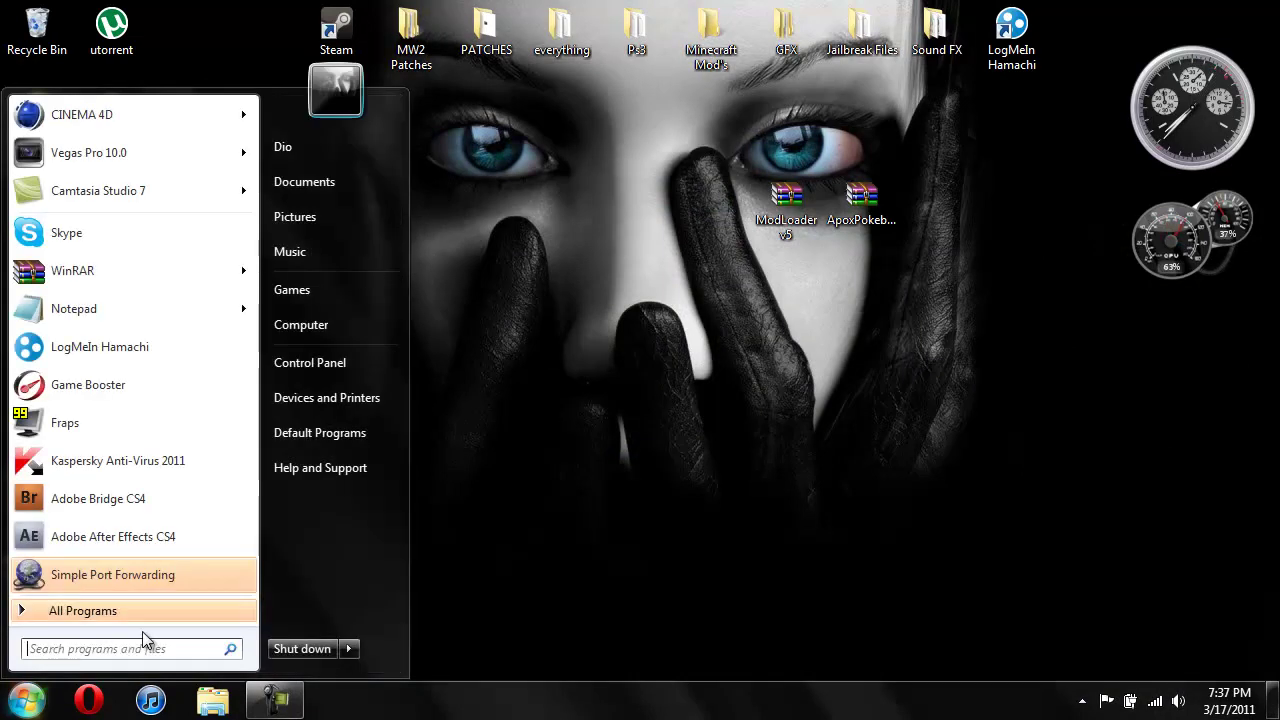
Find the Windows Run command and use it to open the %appdata% folder.
type("run")
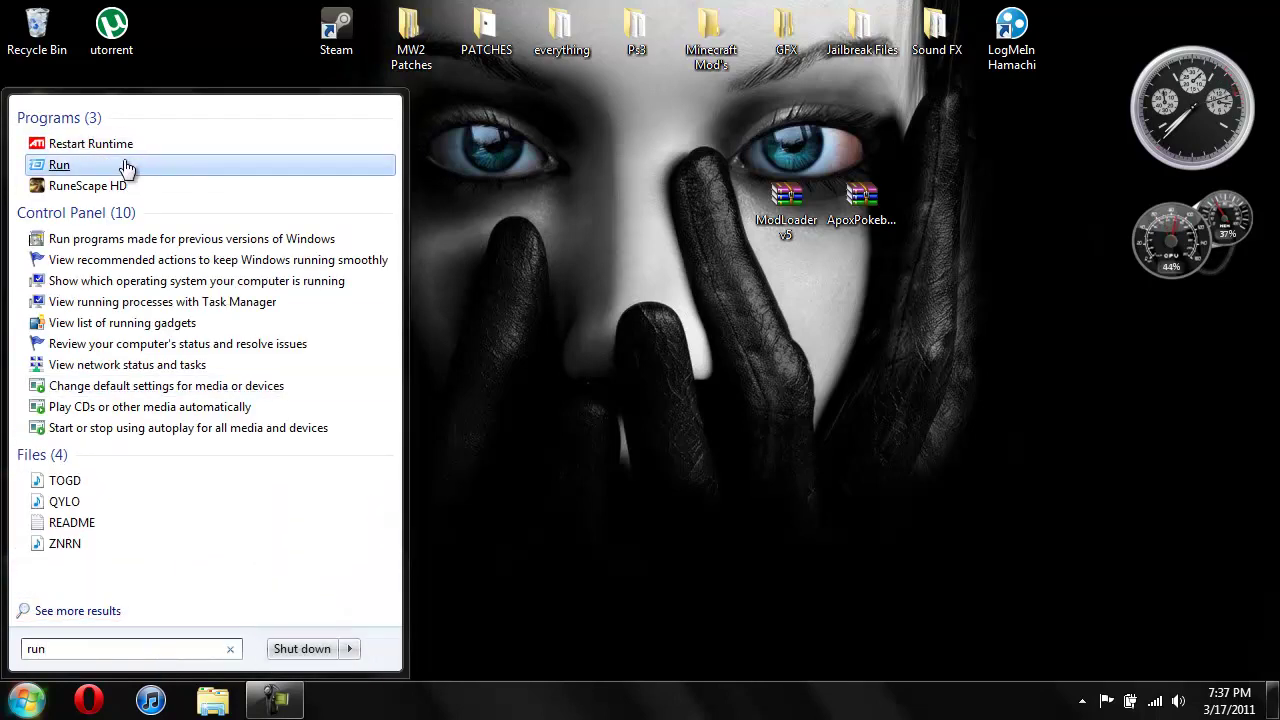
left_click(124, 166)
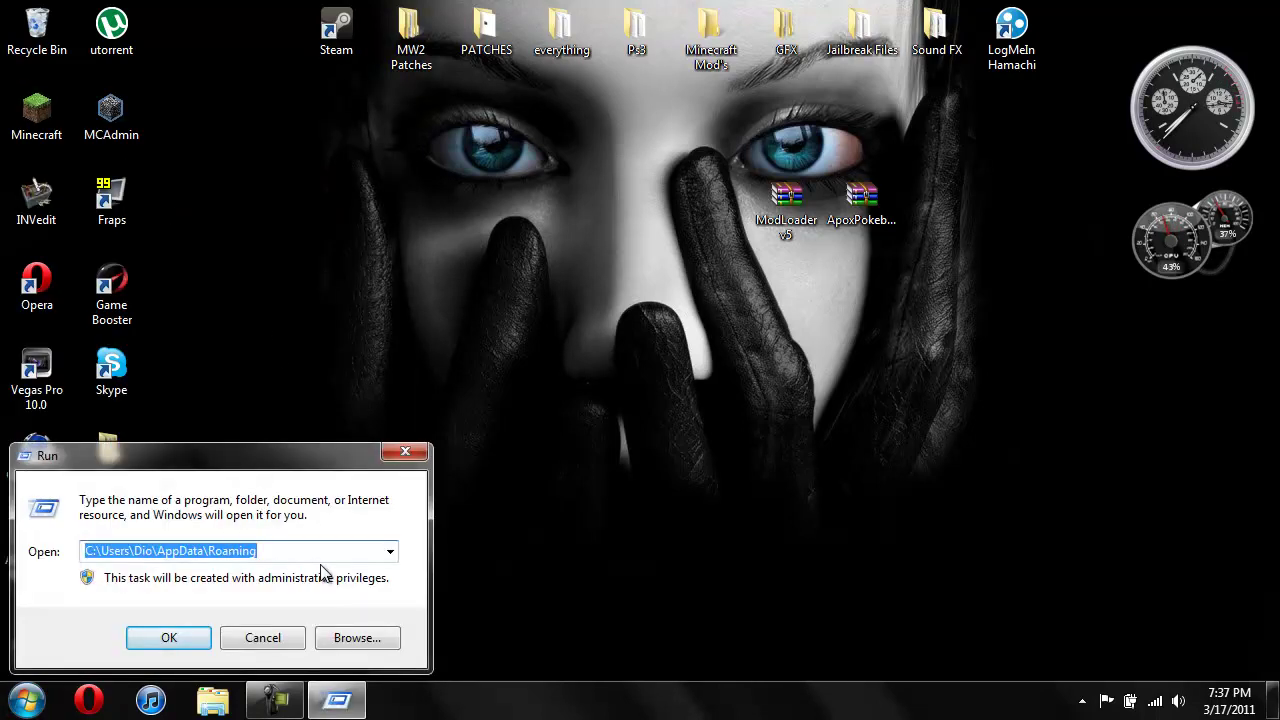
key("BackSpace")
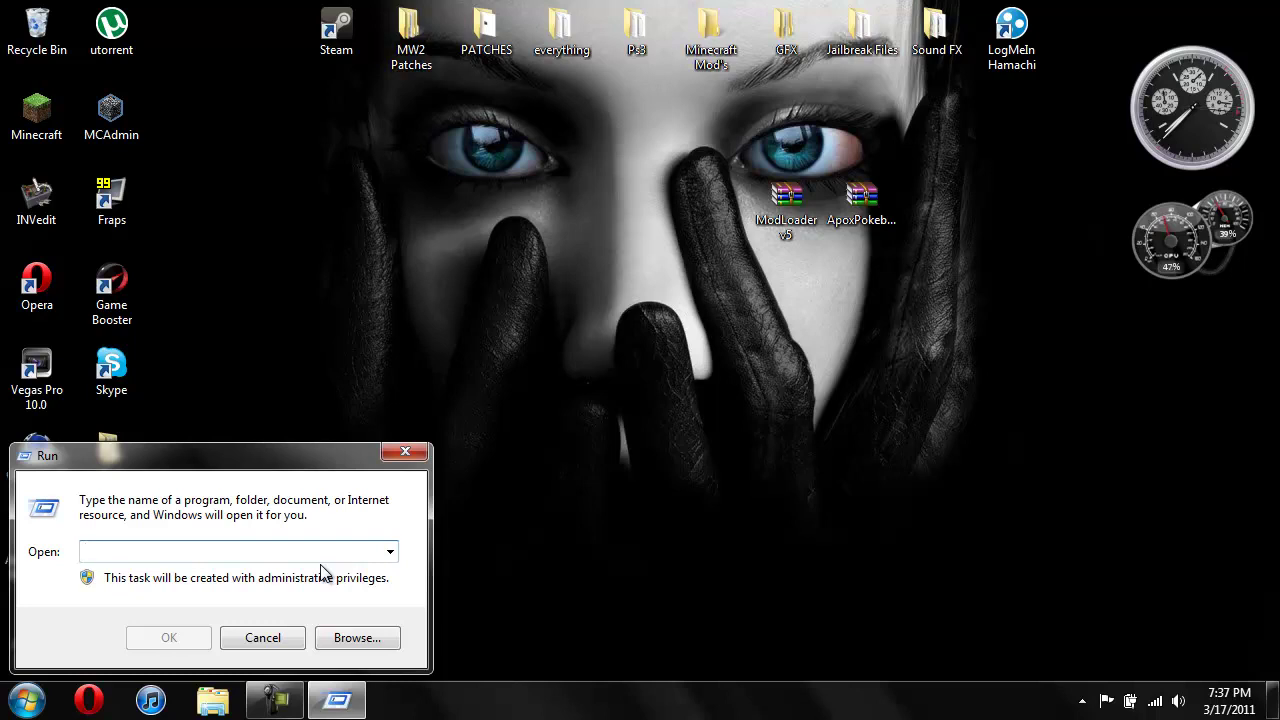
type("%")
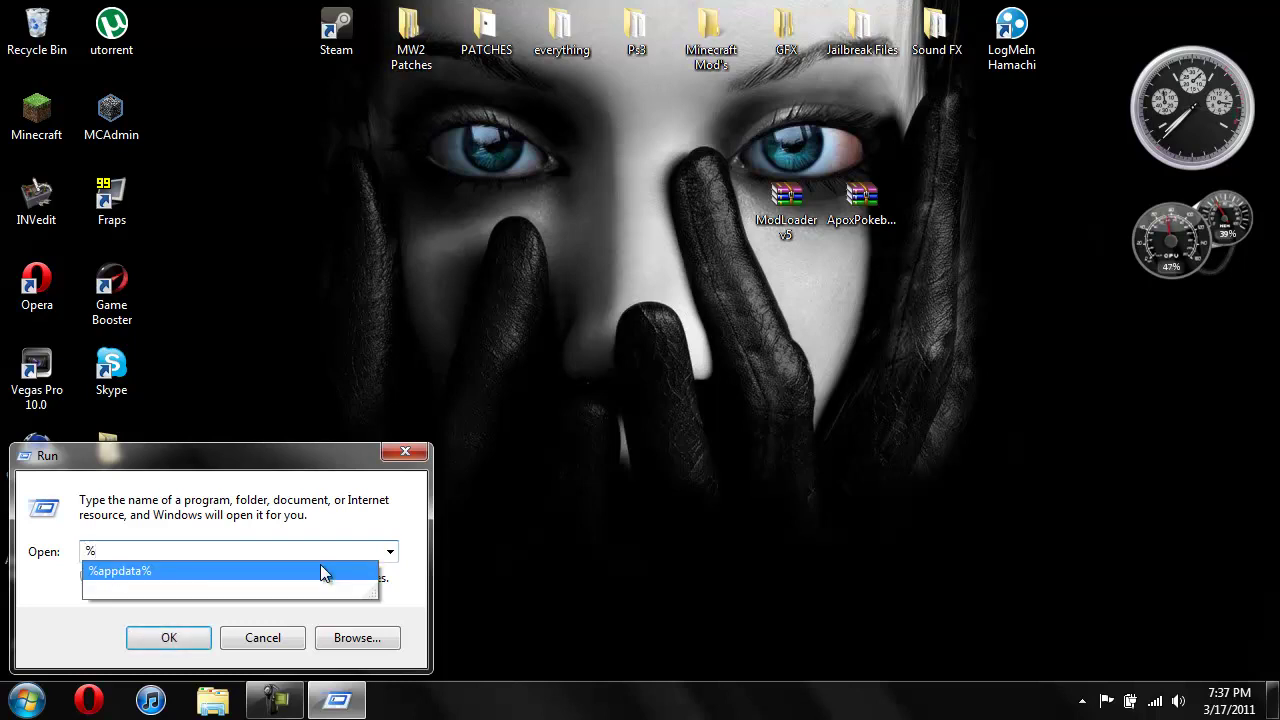
left_click(146, 592)
left_click(183, 640)
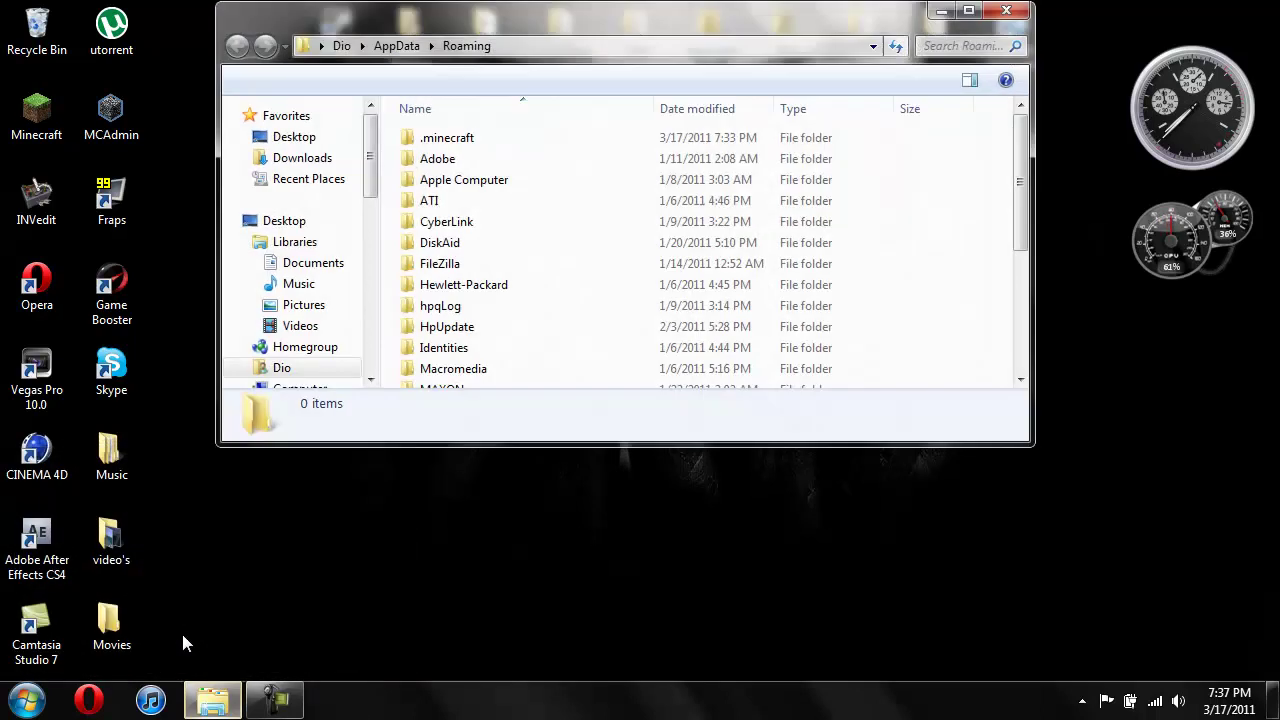
Open the minecraft jar file from the .minecraft\bin folder with WinRAR archiver.
double_click(516, 140)
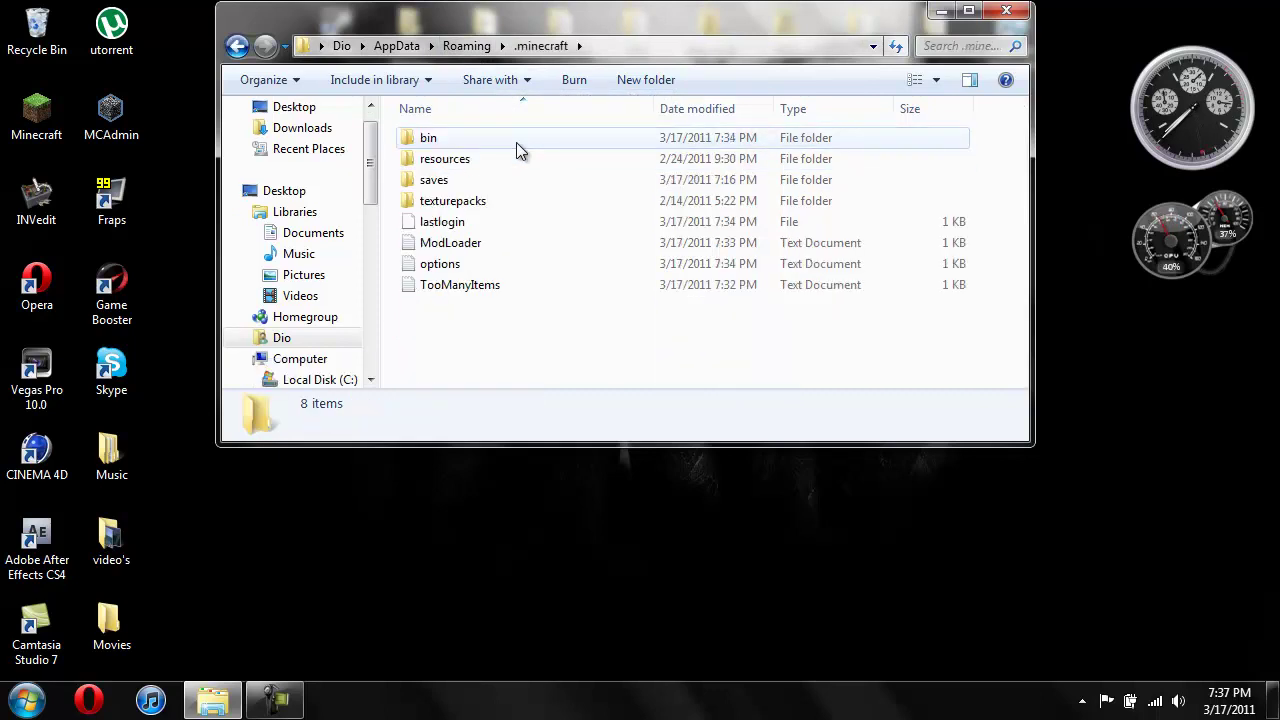
double_click(516, 142)
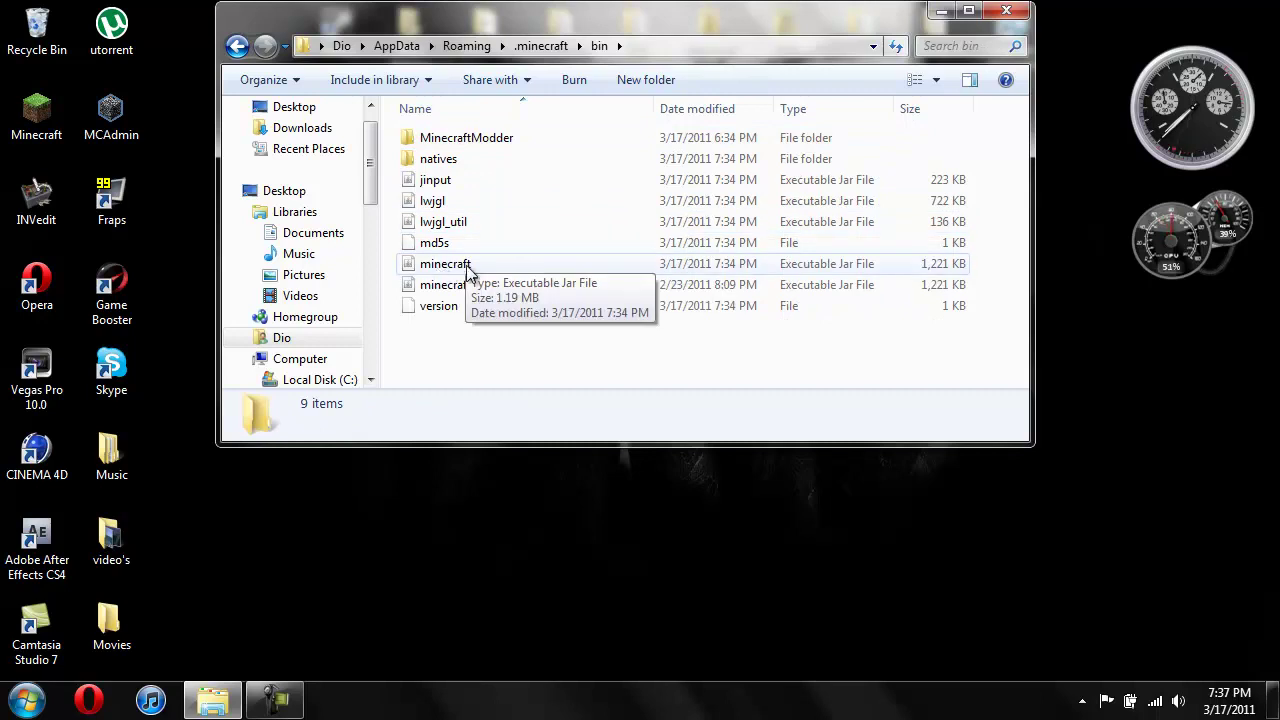
left_click(447, 266)
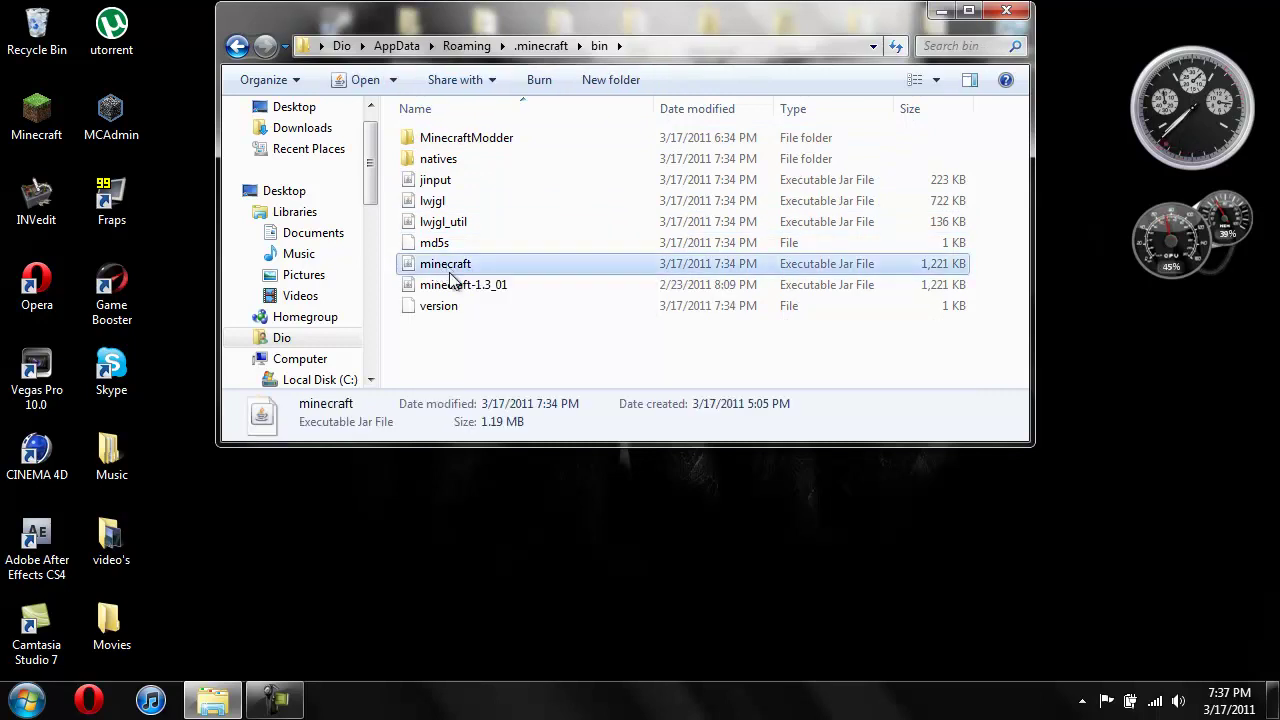
right_click(460, 266)
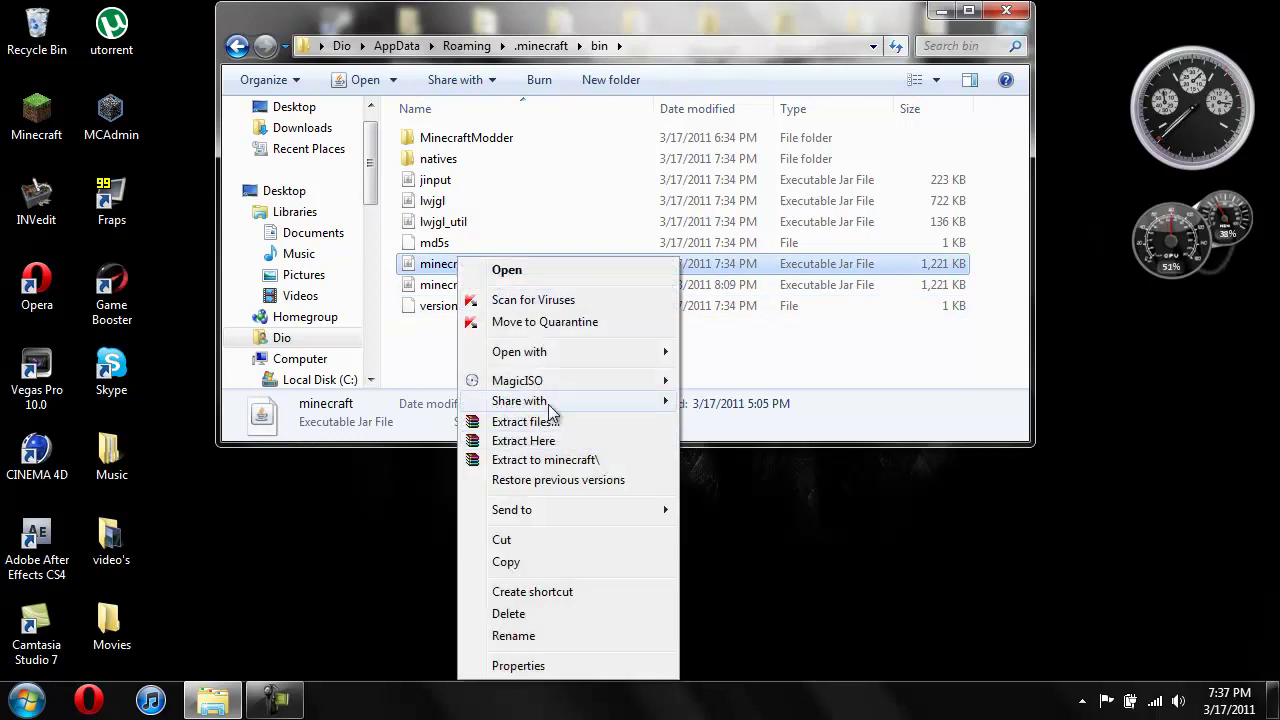
mouse_move(570, 355)
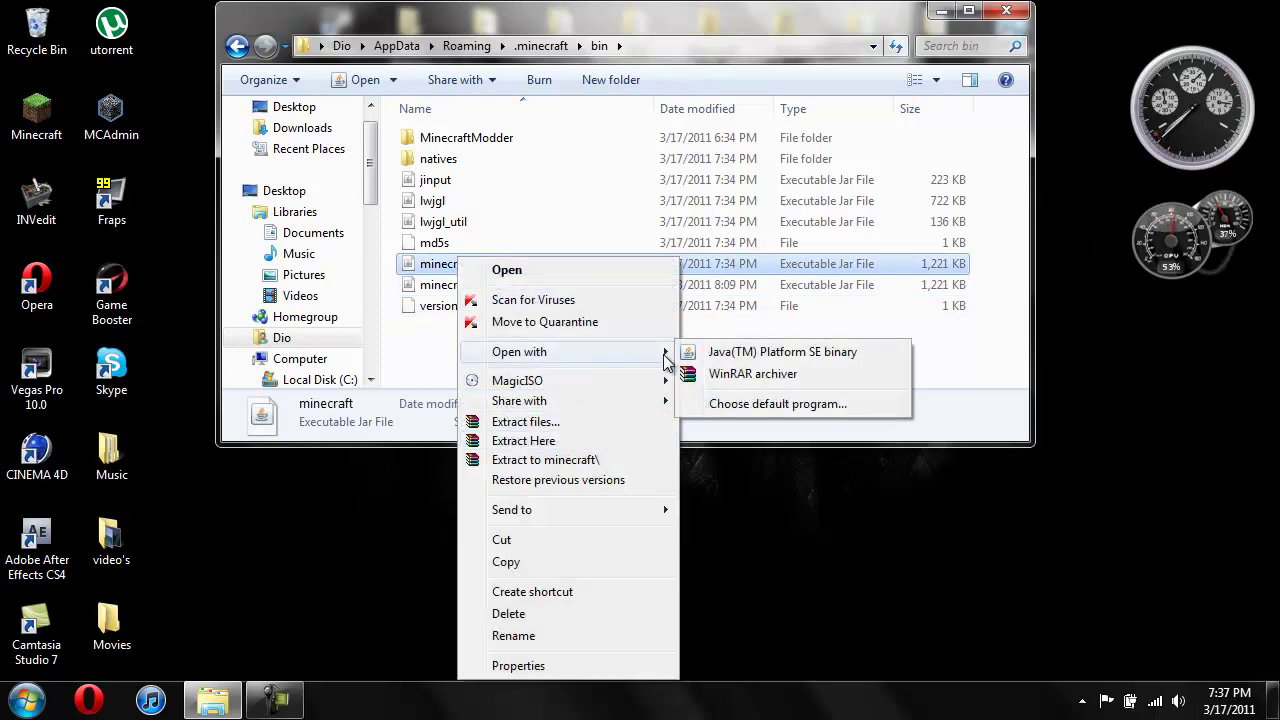
left_click(745, 380)
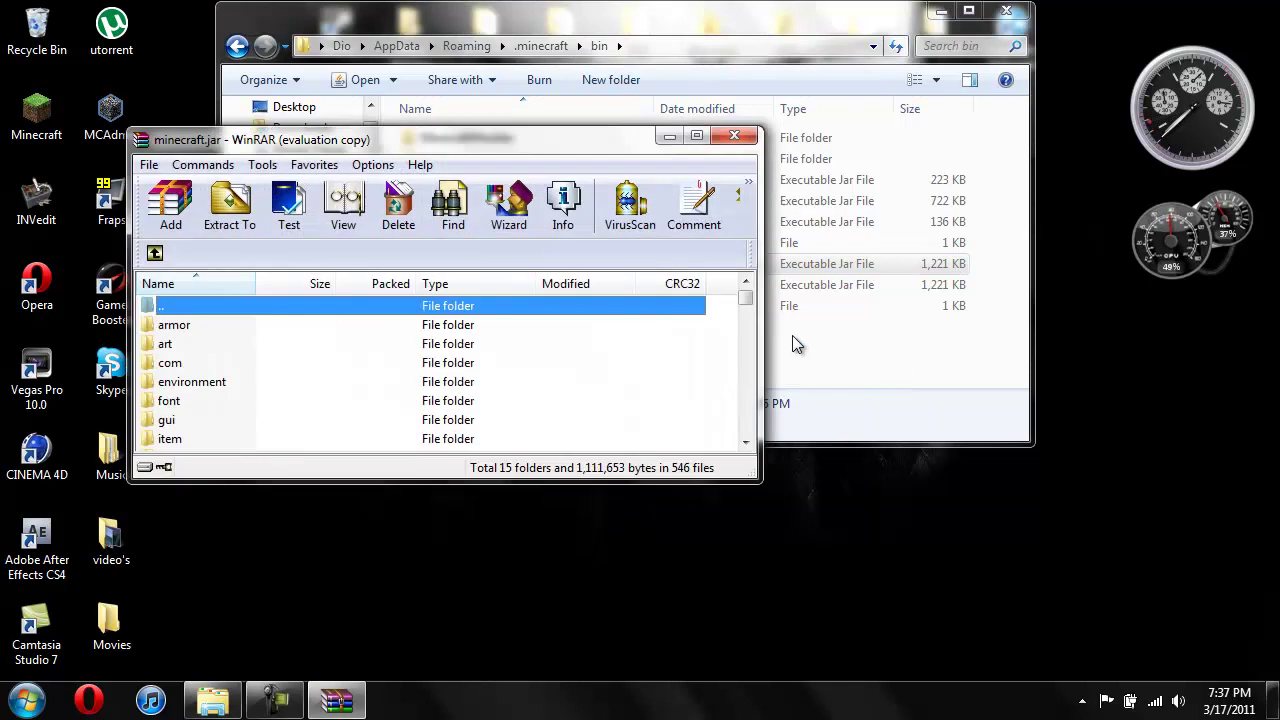
Close the bin folder, open the ModLoader v5 archive from the desktop and arrange it side by side with minecraft.jar.
left_click(1006, 12)
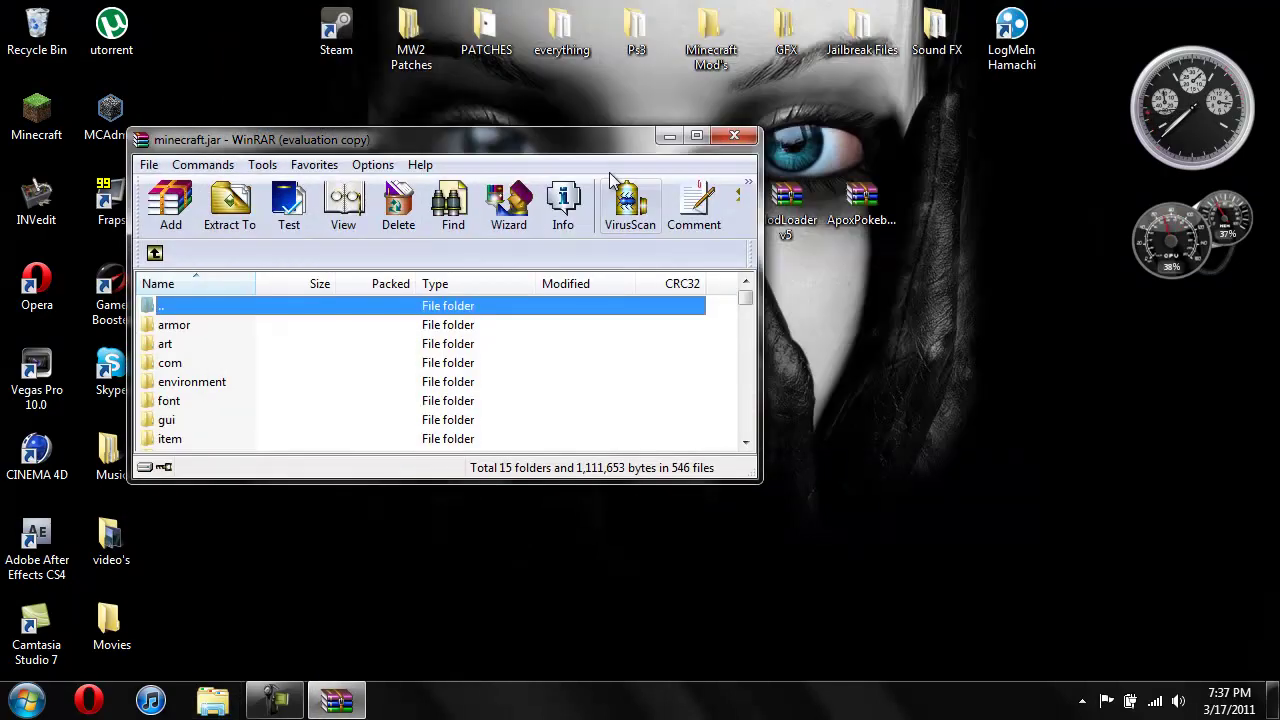
left_click_drag(604, 144, 0, 204)
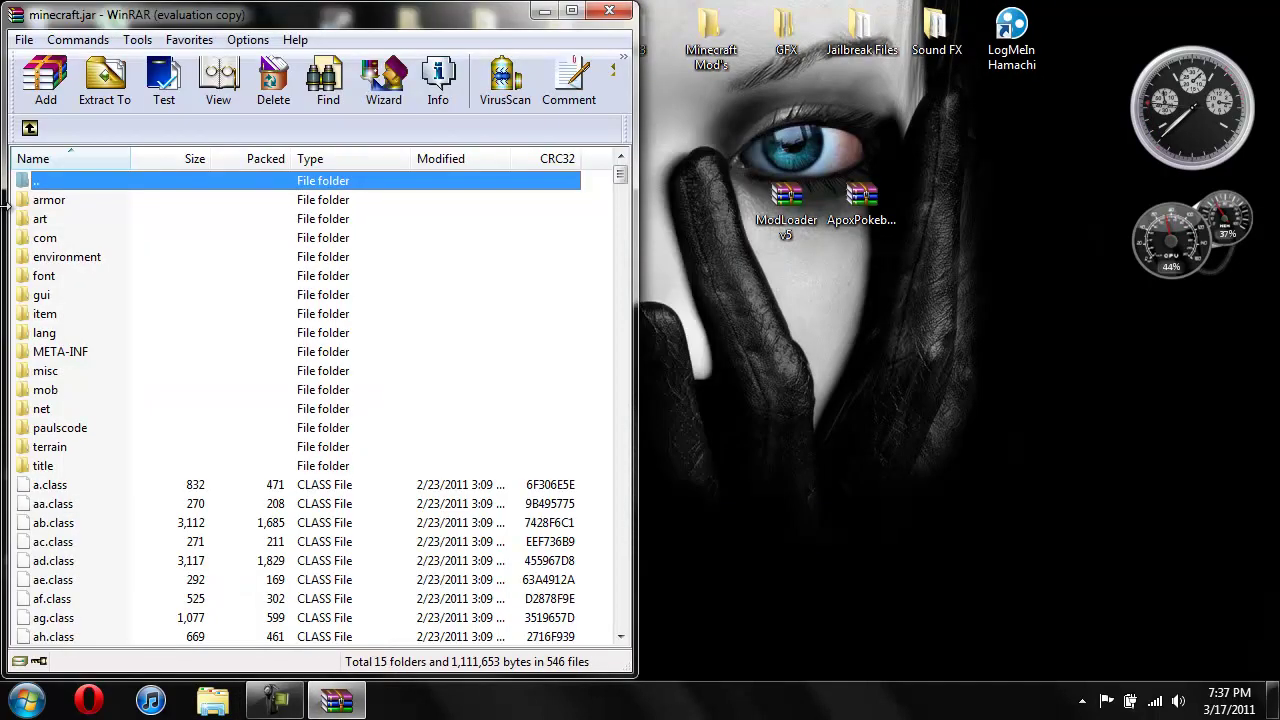
double_click(793, 205)
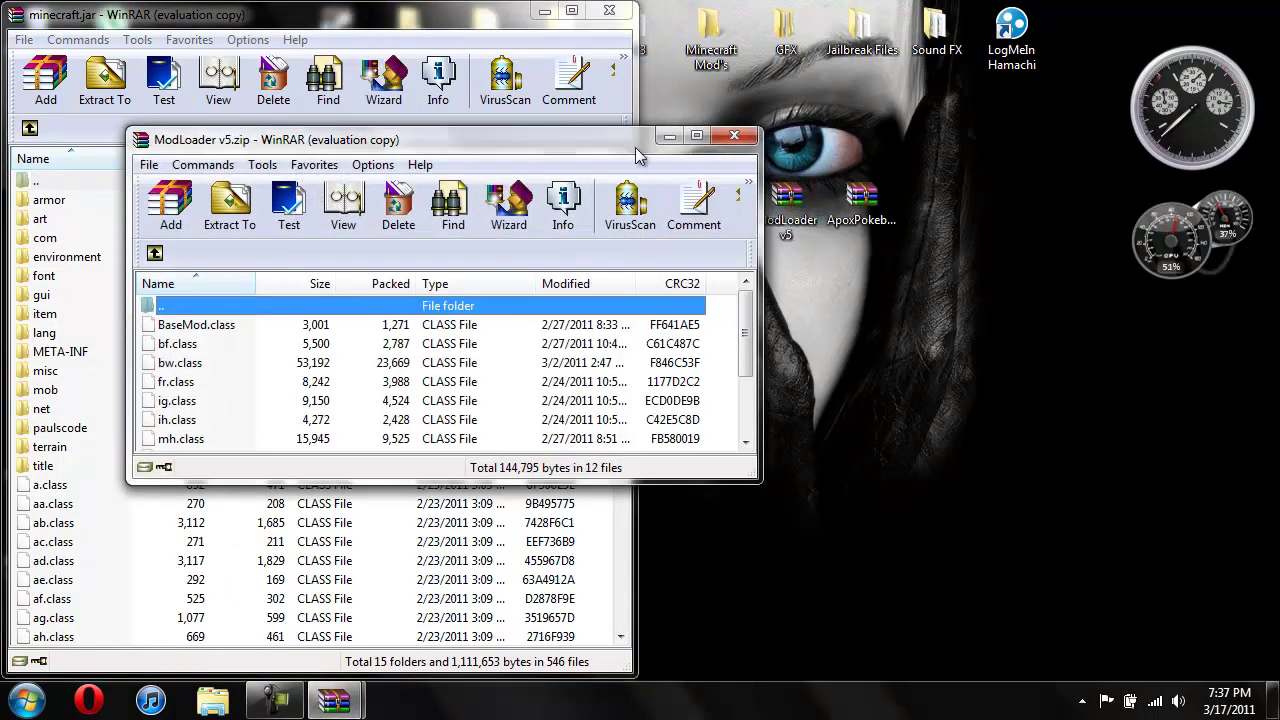
left_click_drag(640, 142, 1272, 212)
Add all class files from ModLoader v5.zip to minecraft.jar using Add and replace files, and close the ModLoader archive.
left_click_drag(781, 479, 741, 205)
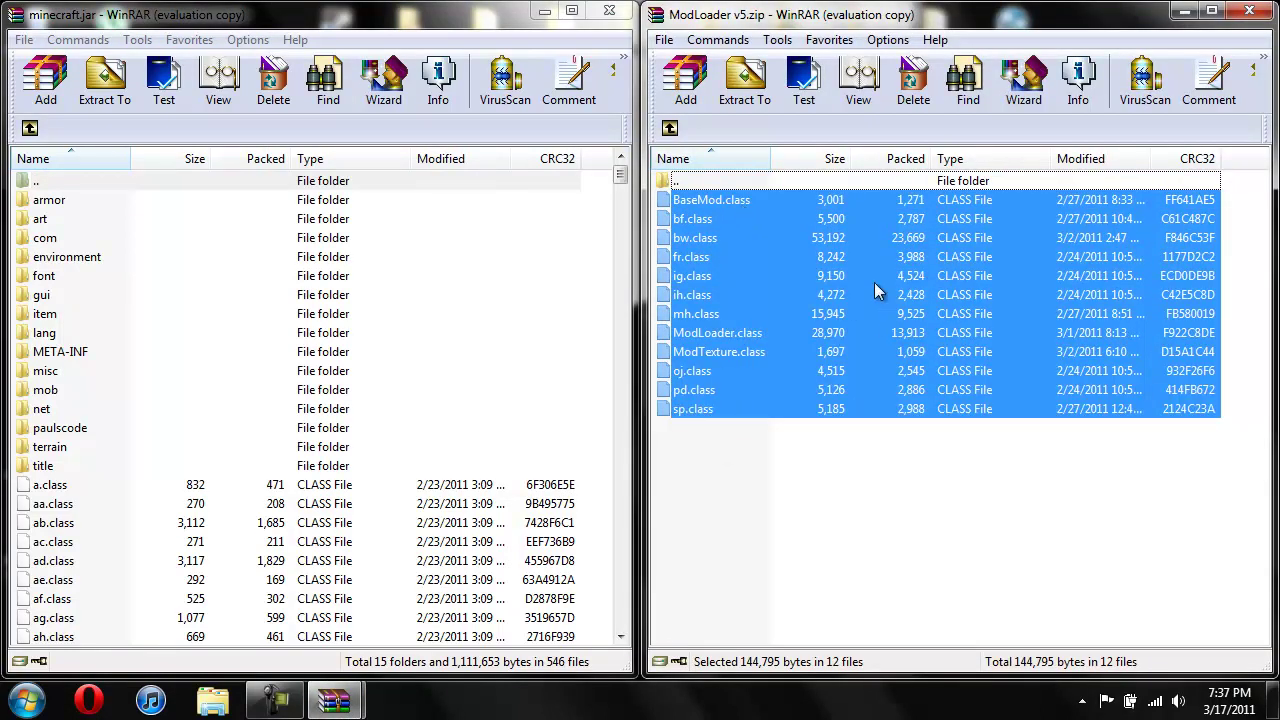
left_click_drag(934, 305, 365, 561)
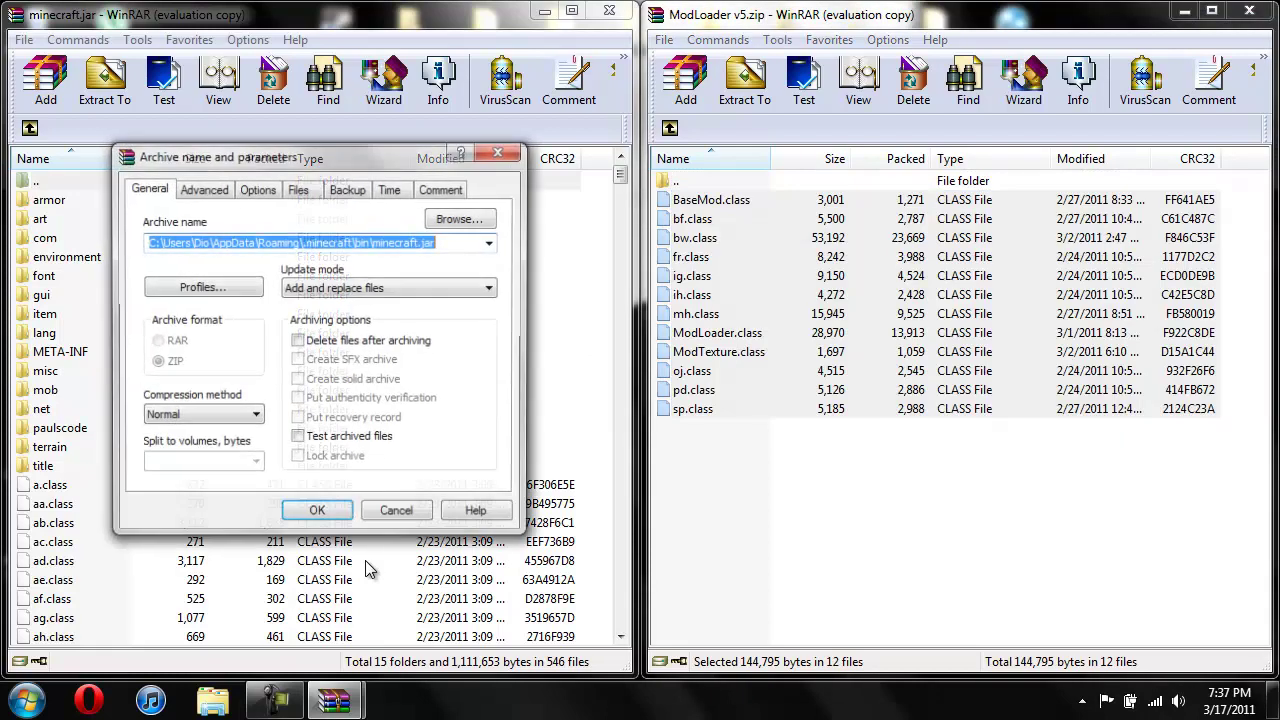
left_click(310, 513)
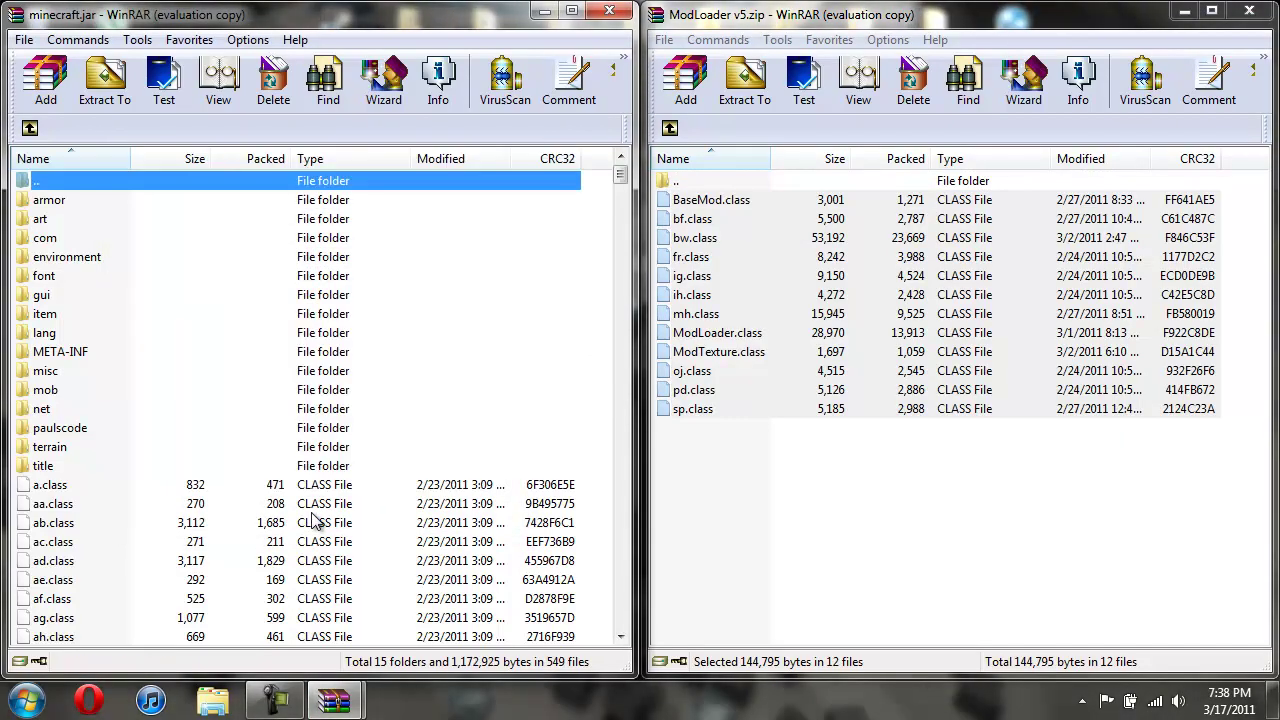
left_click(1249, 11)
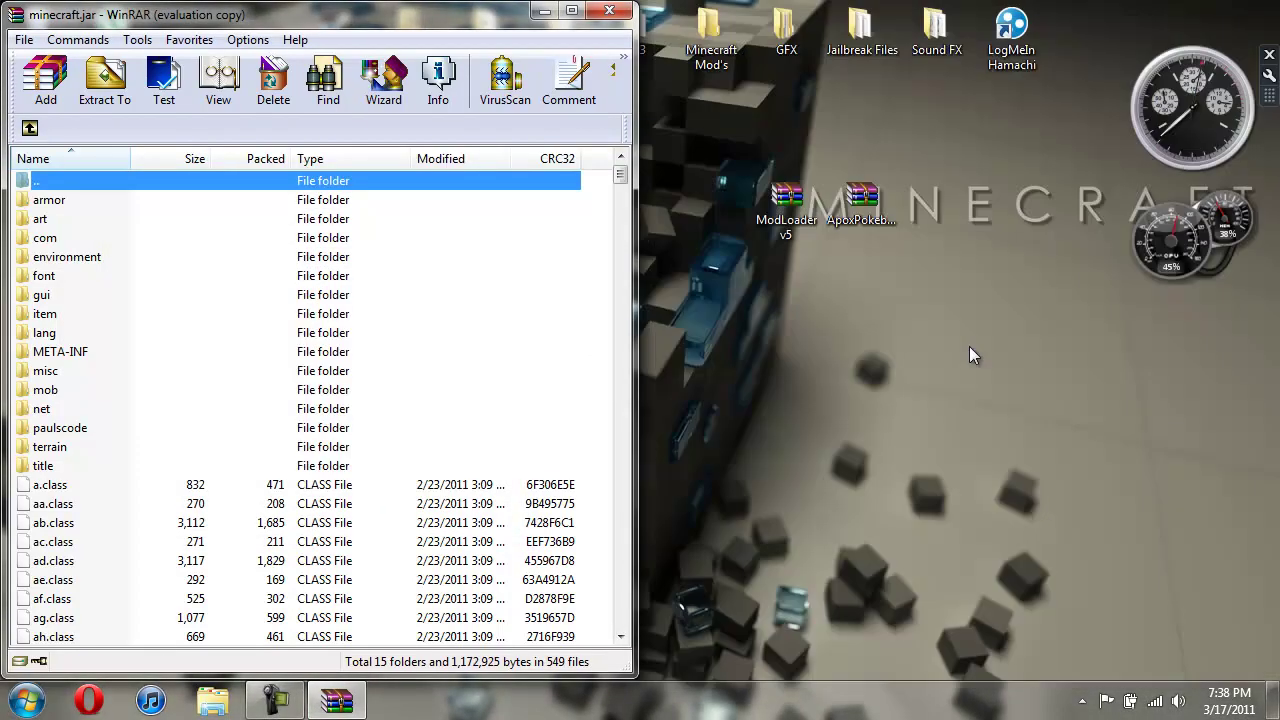
Open ApoxPokeballV1(1.3_01).rar beside minecraft.jar, add all its files except README.txt to the jar, and close the Pokeball archive.
double_click(851, 218)
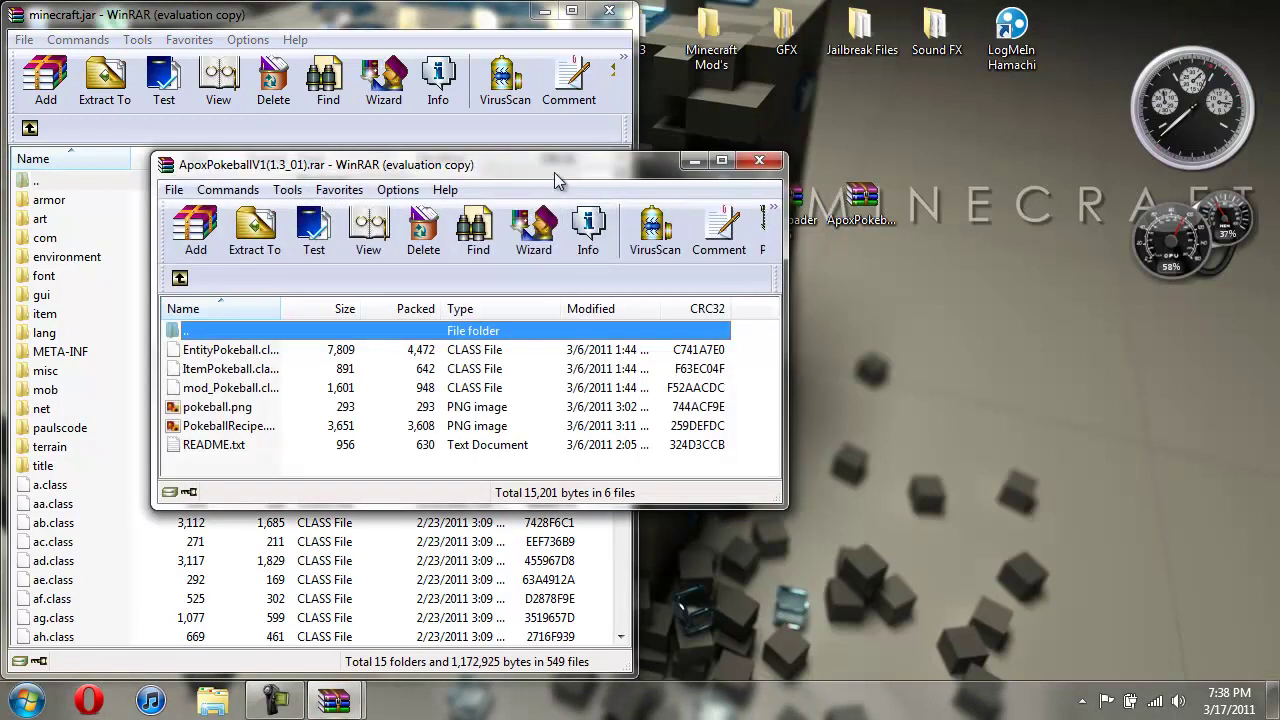
left_click_drag(554, 172, 1279, 180)
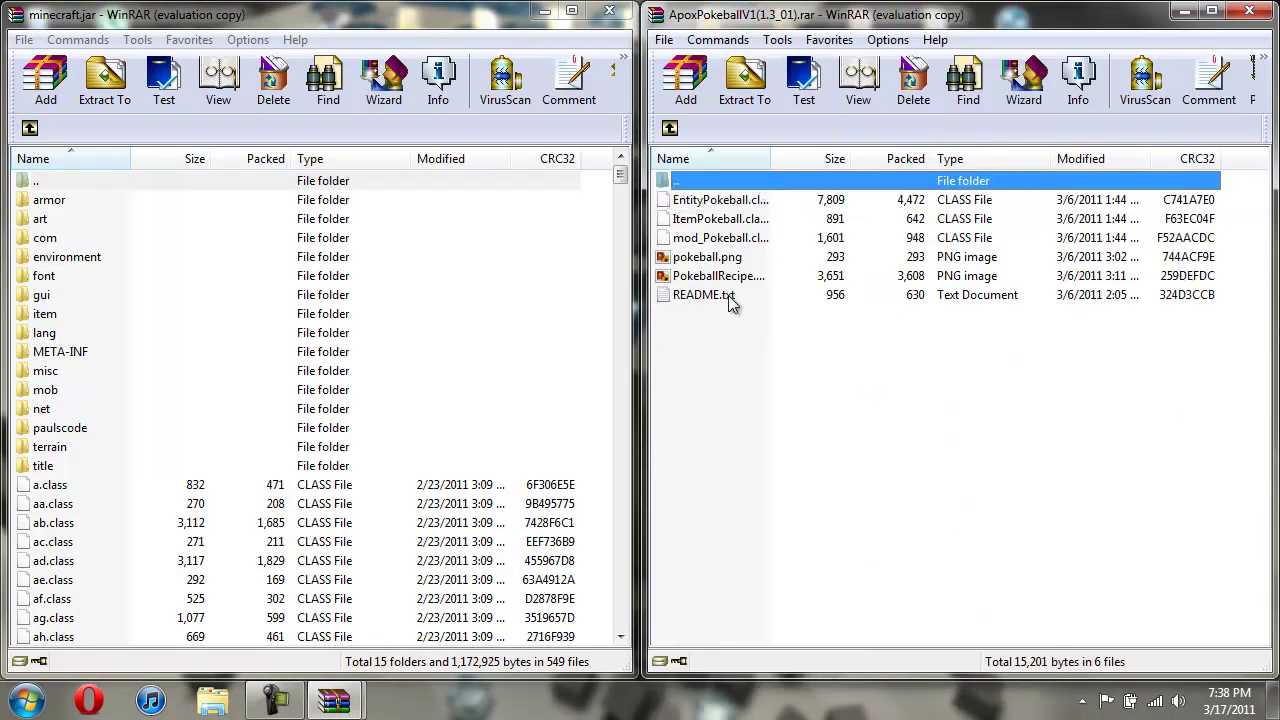
left_click_drag(729, 298, 745, 329)
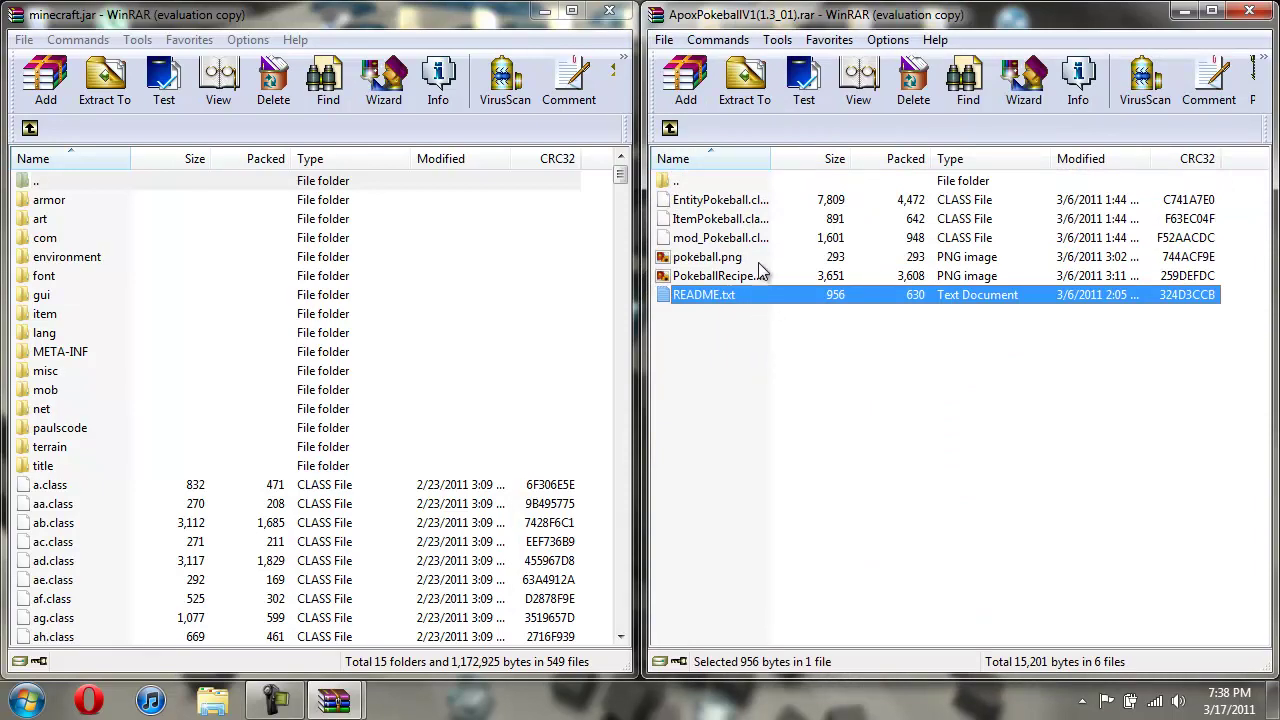
left_click(766, 204)
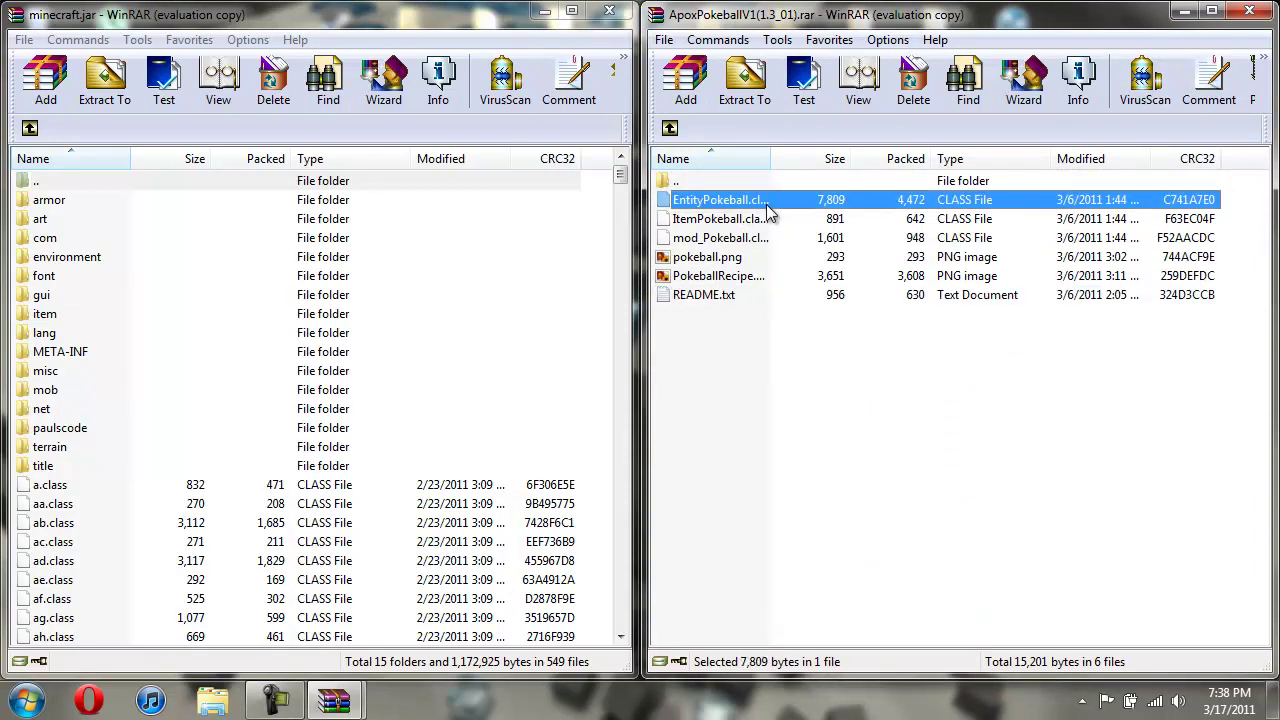
left_click(778, 278, "shift")
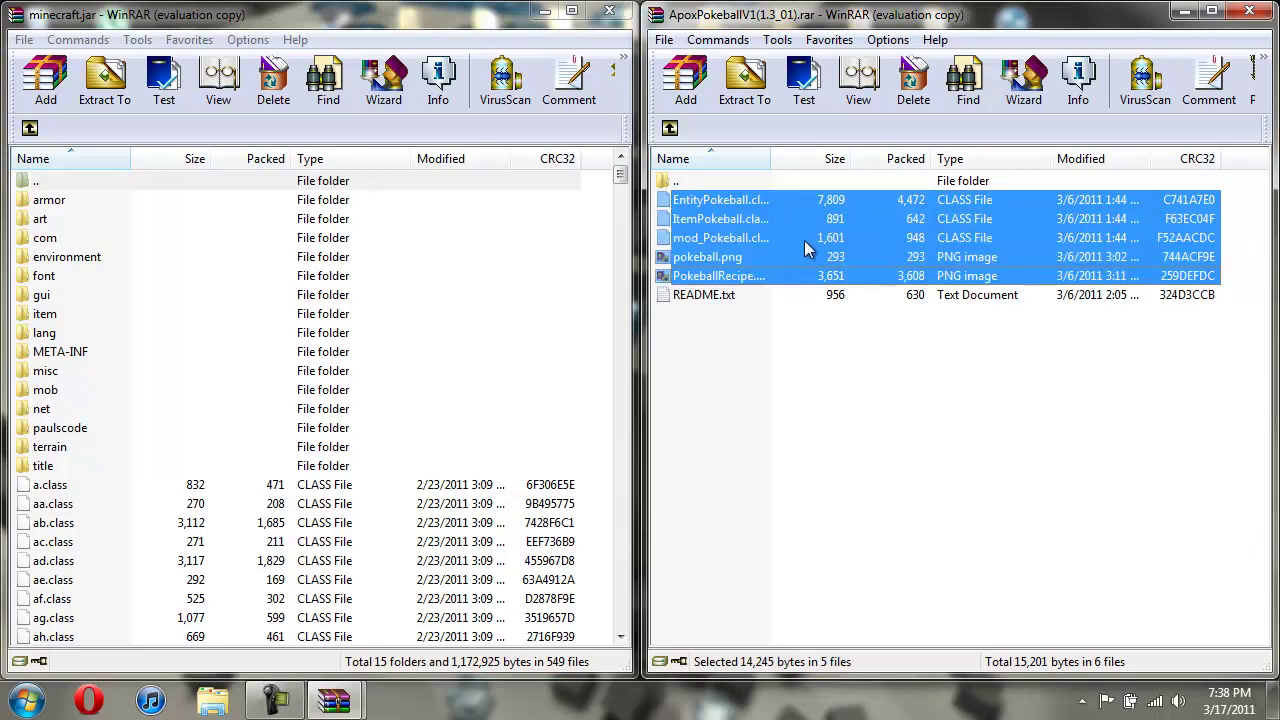
left_click_drag(805, 241, 366, 569)
left_click(331, 514)
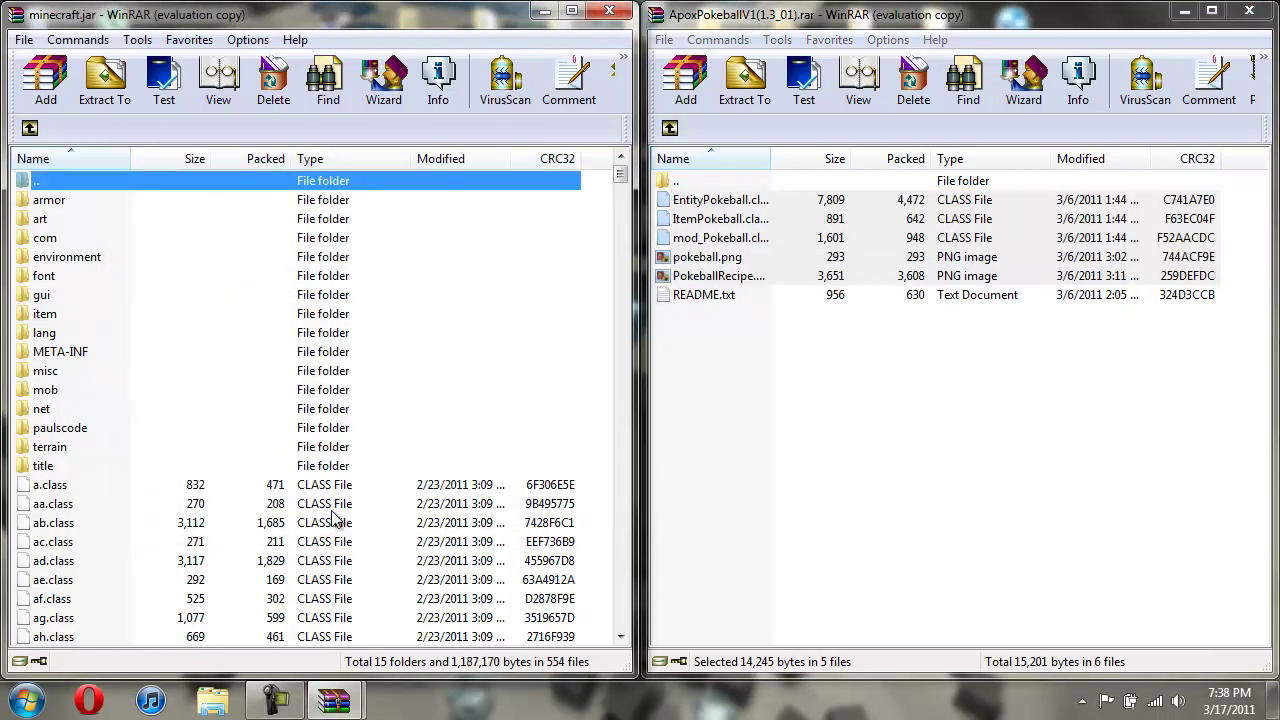
left_click(1249, 10)
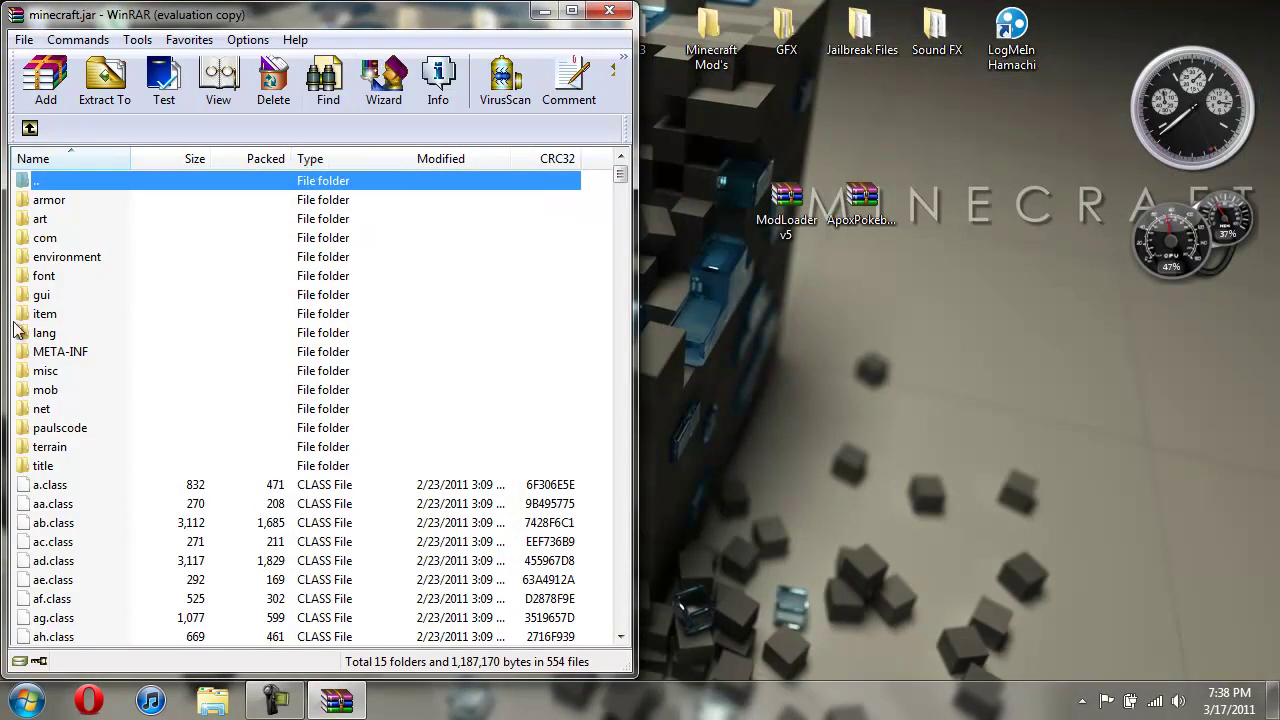
Delete the META-INF folder from minecraft.jar and close the archive.
left_click(90, 355)
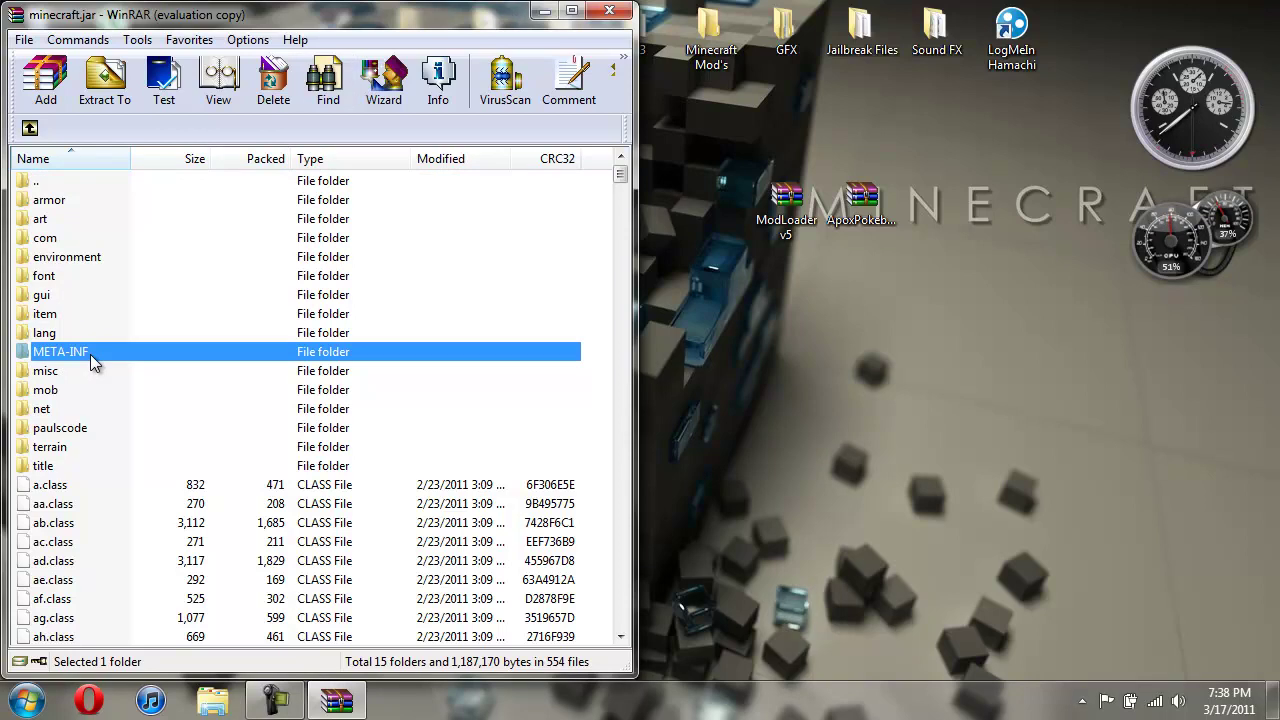
right_click(90, 355)
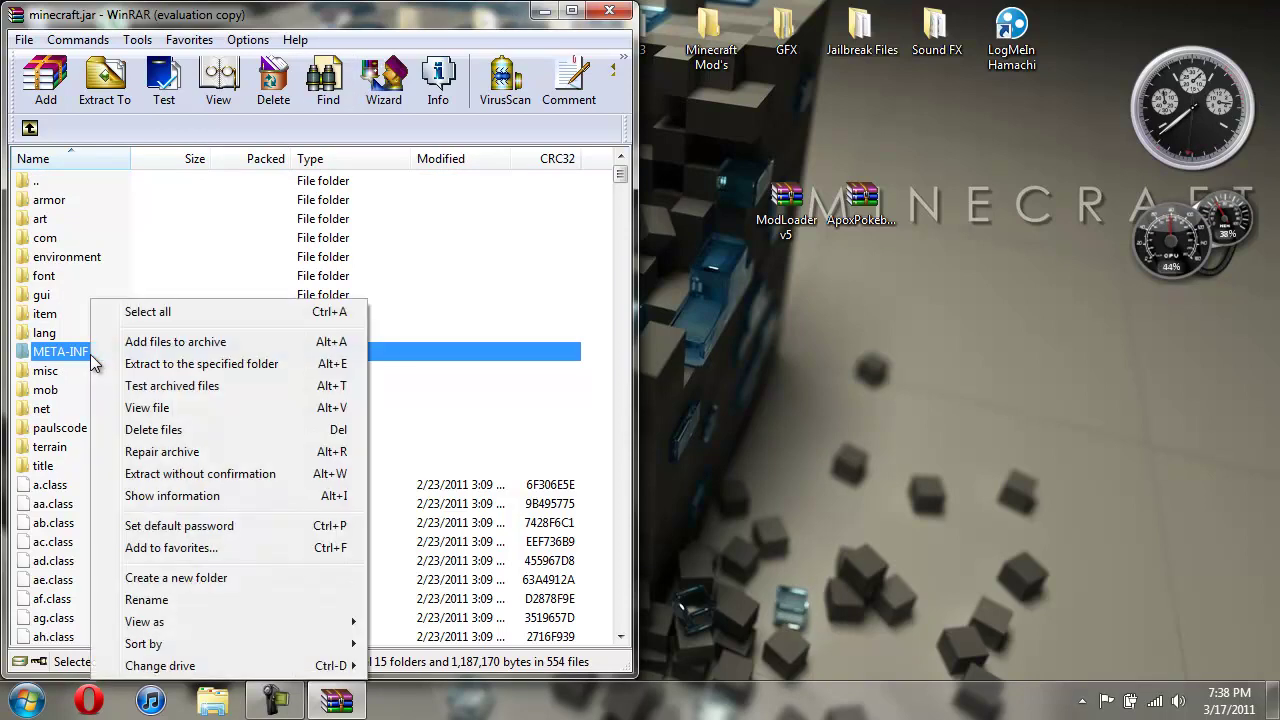
left_click(165, 429)
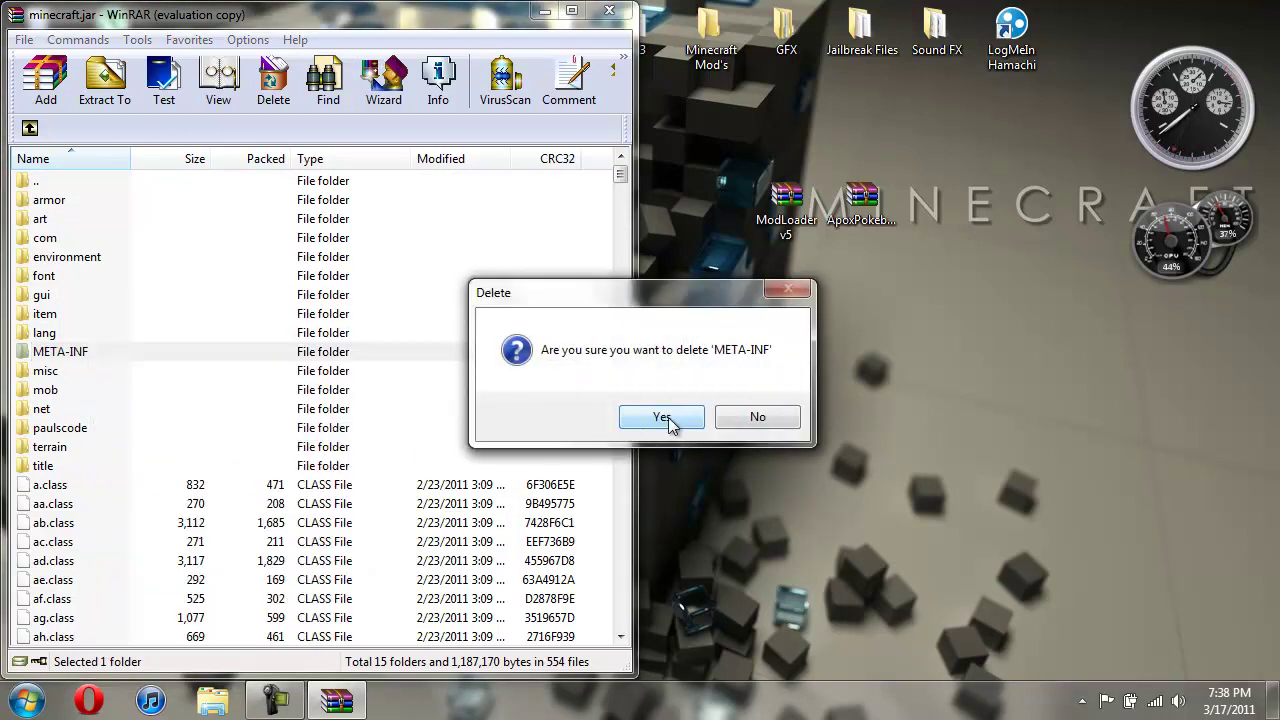
left_click(665, 417)
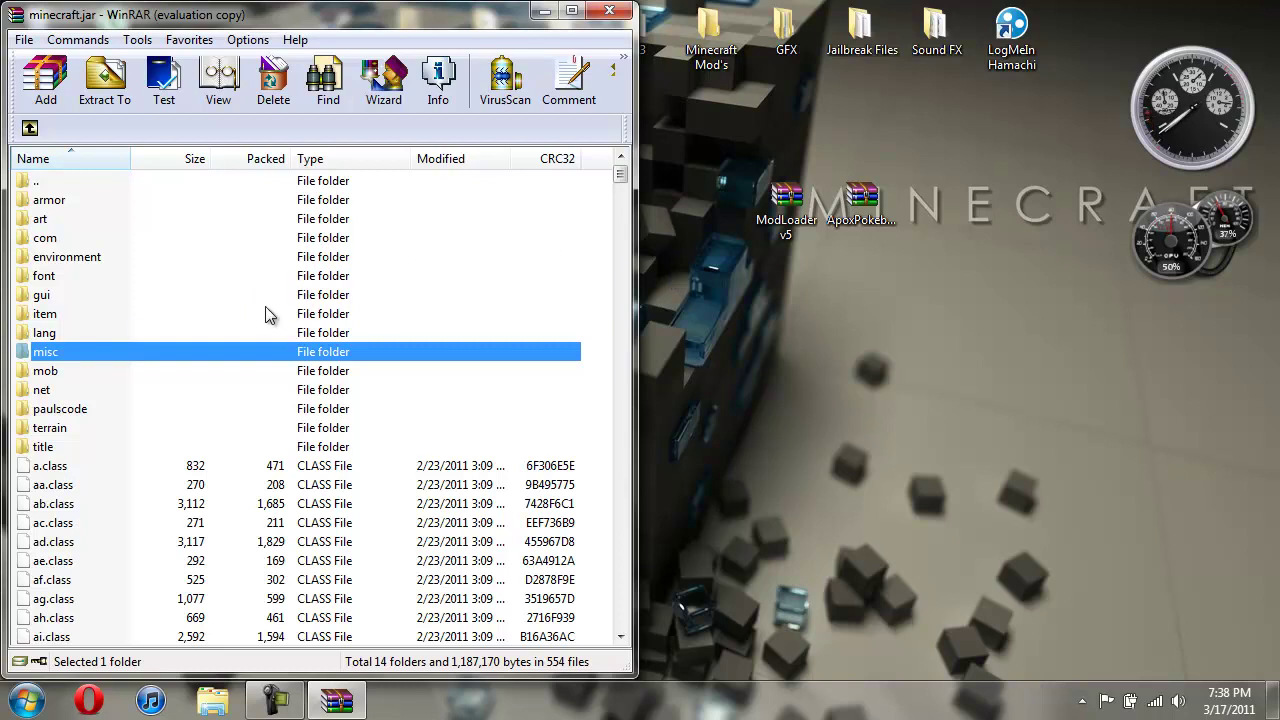
left_click(609, 10)
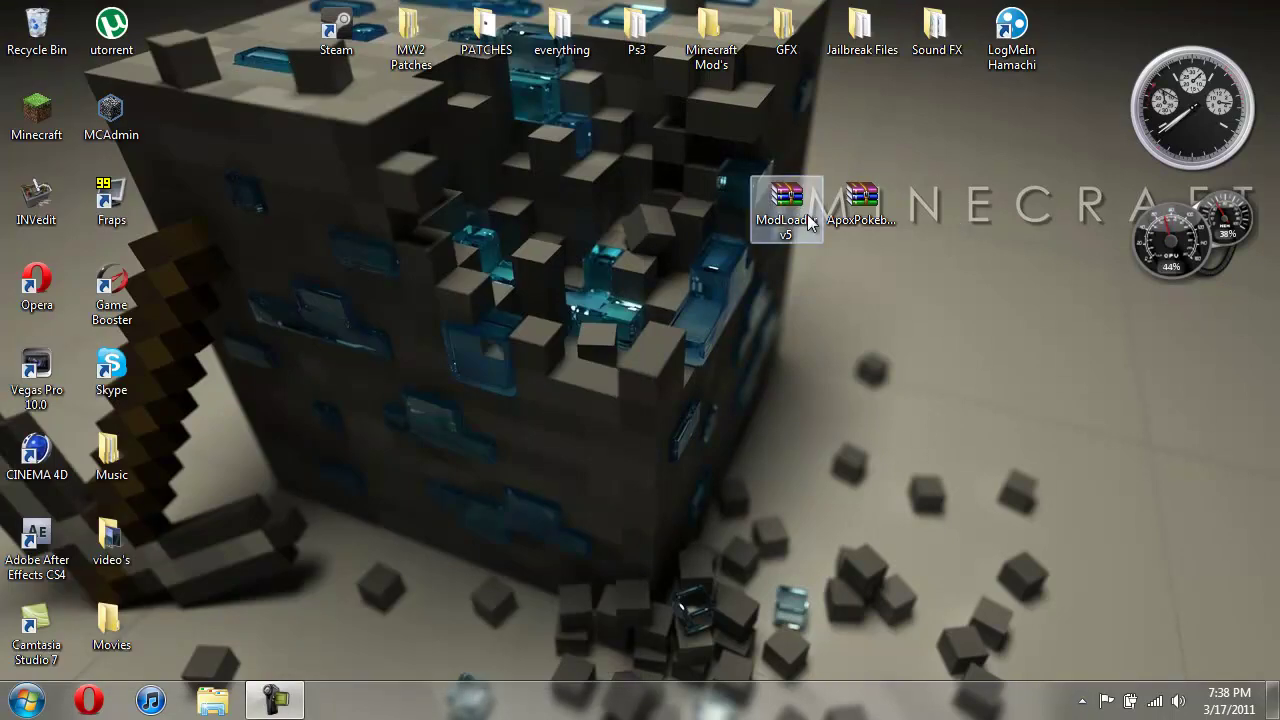
Move the ApoxPokeball archive to the other side of the ModLoader v5 archive on the desktop.
left_click_drag(847, 211, 706, 203)
left_click(280, 695)
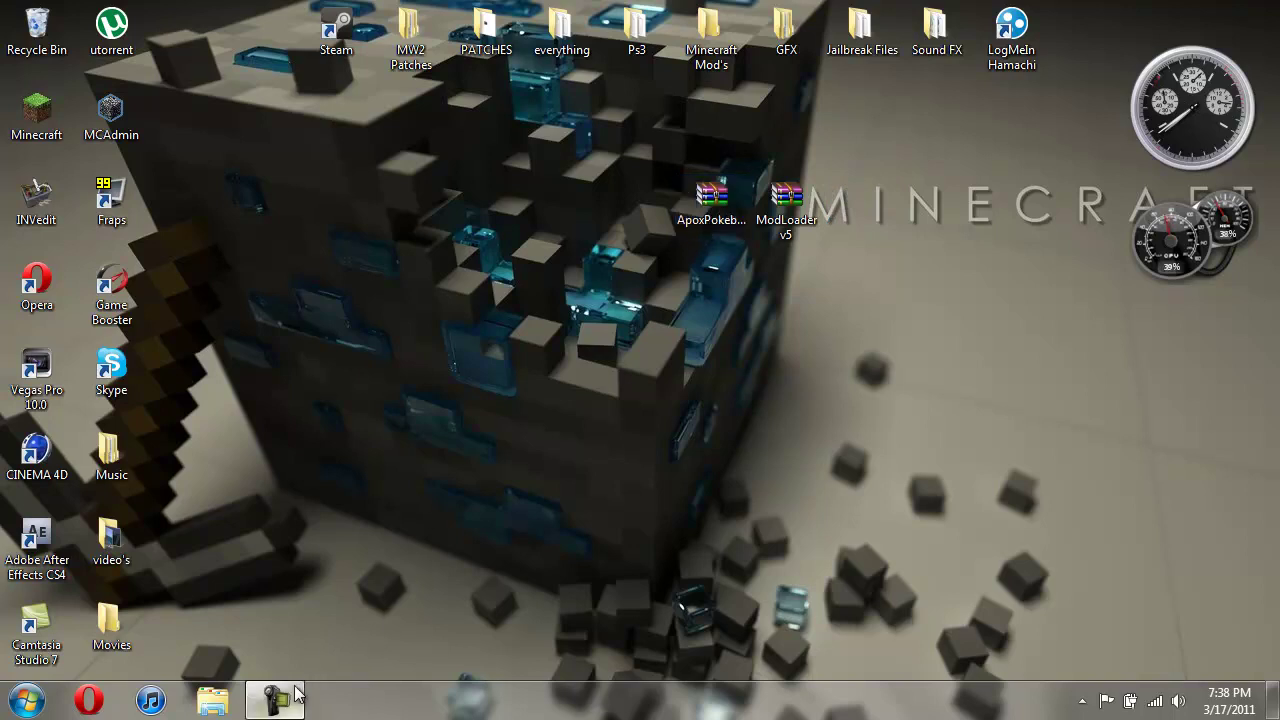